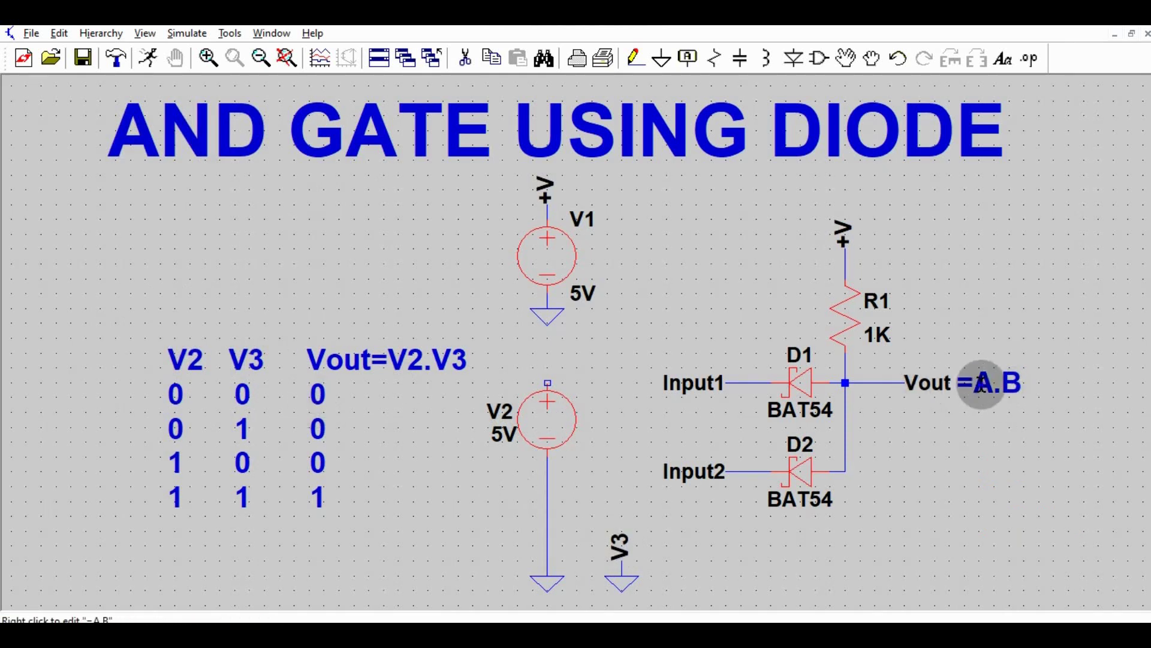
Change the comment beside the Vout label to "=V2.V3".
right_click(979, 385)
click(408, 333)
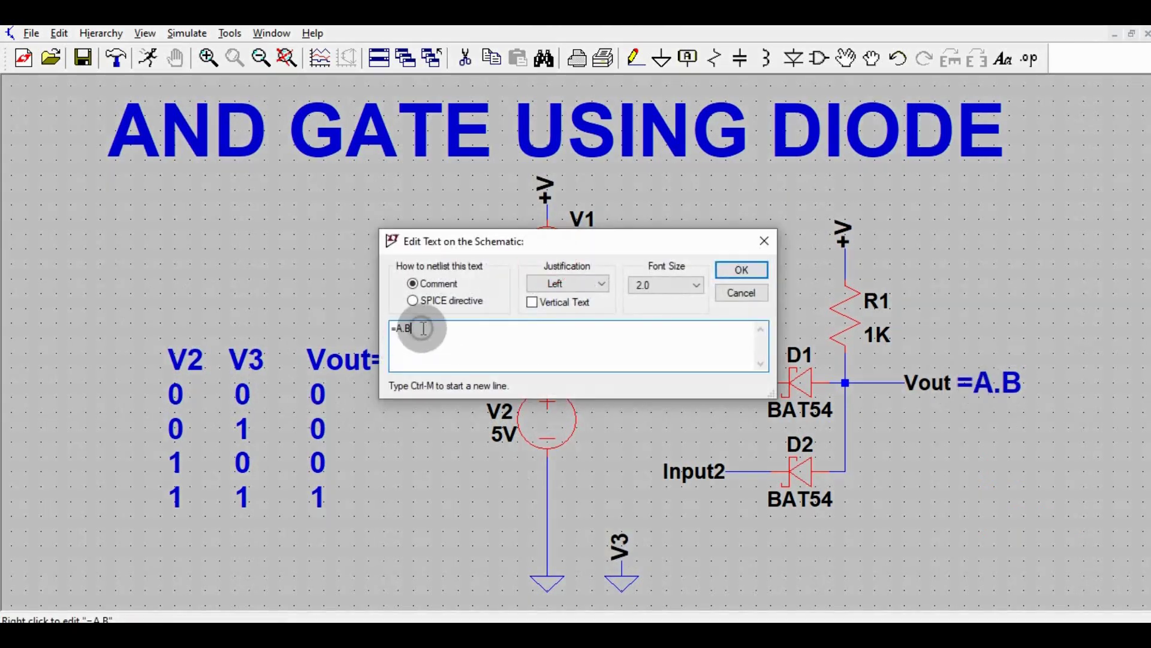
key(BackSpace)
key(BackSpace)
key(BackSpace)
text(V2)
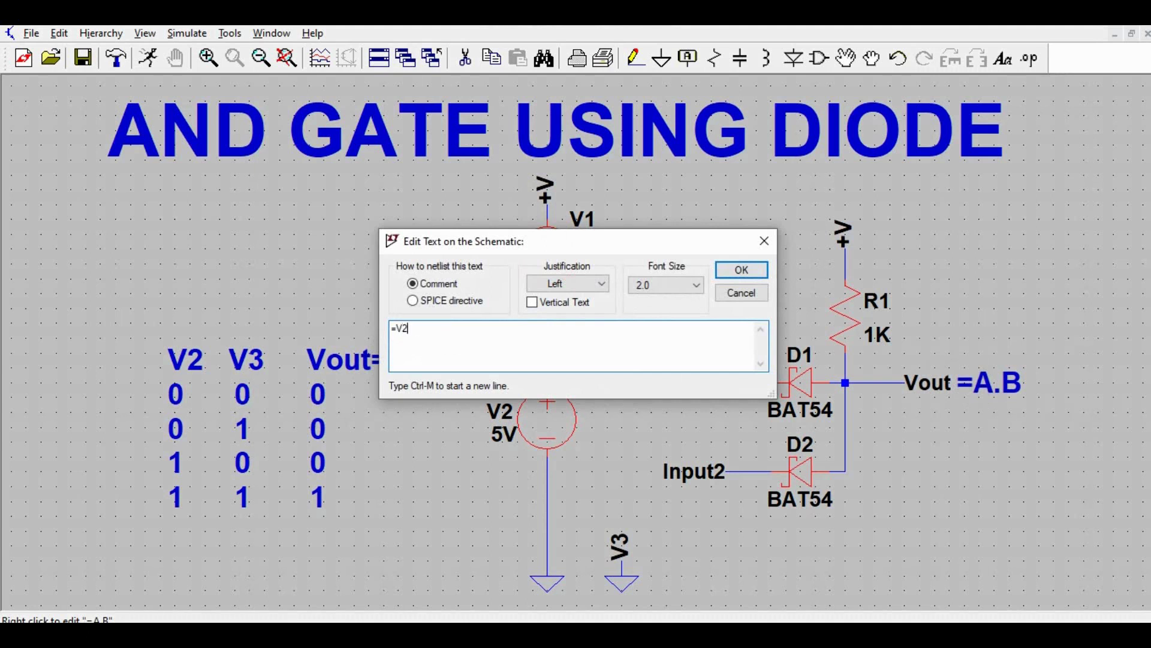
text(.V3)
key(Return)
click(422, 327)
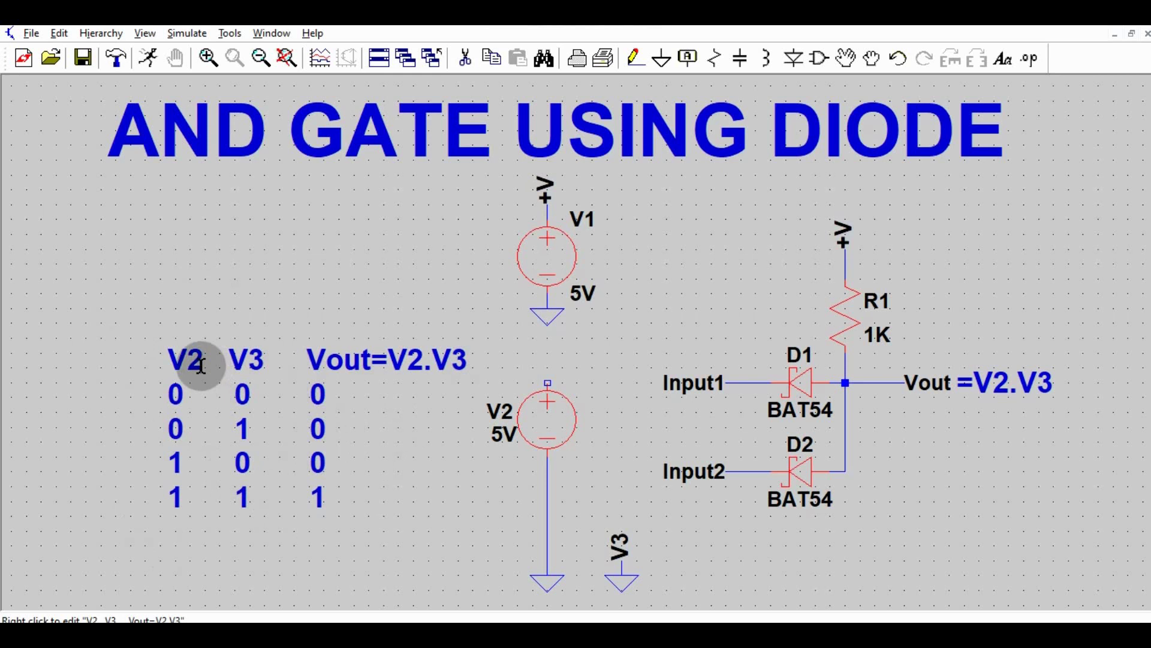
Draw a short horizontal wire from the positive terminal of source V2 toward the input side.
click(636, 59)
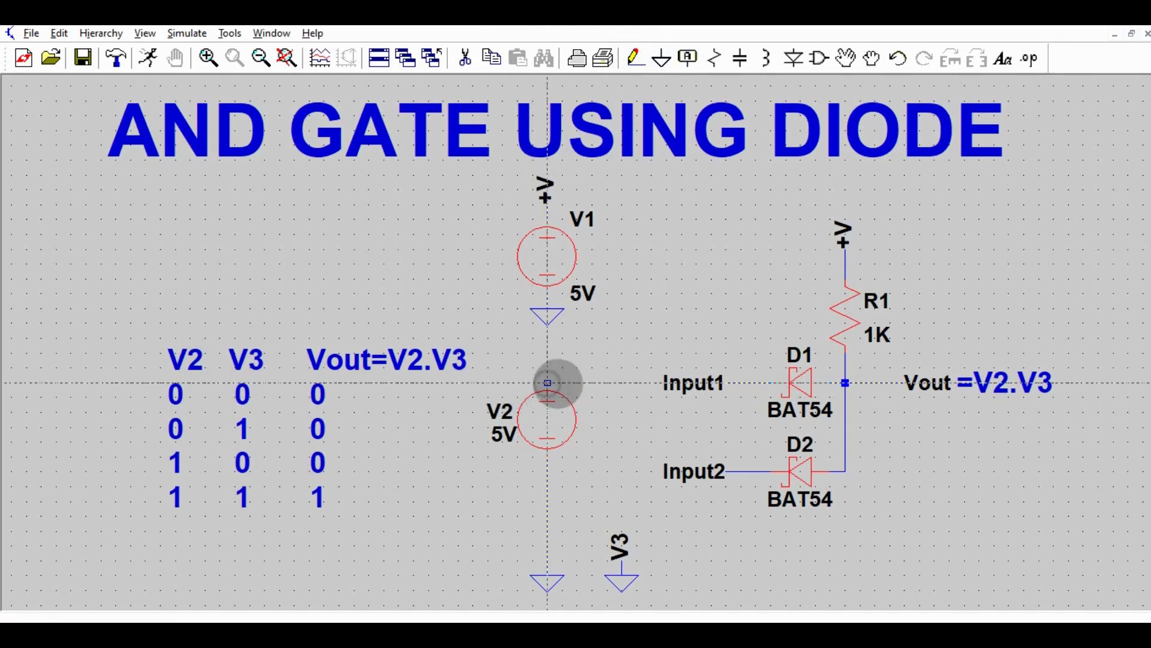
click(578, 381)
key(Escape)
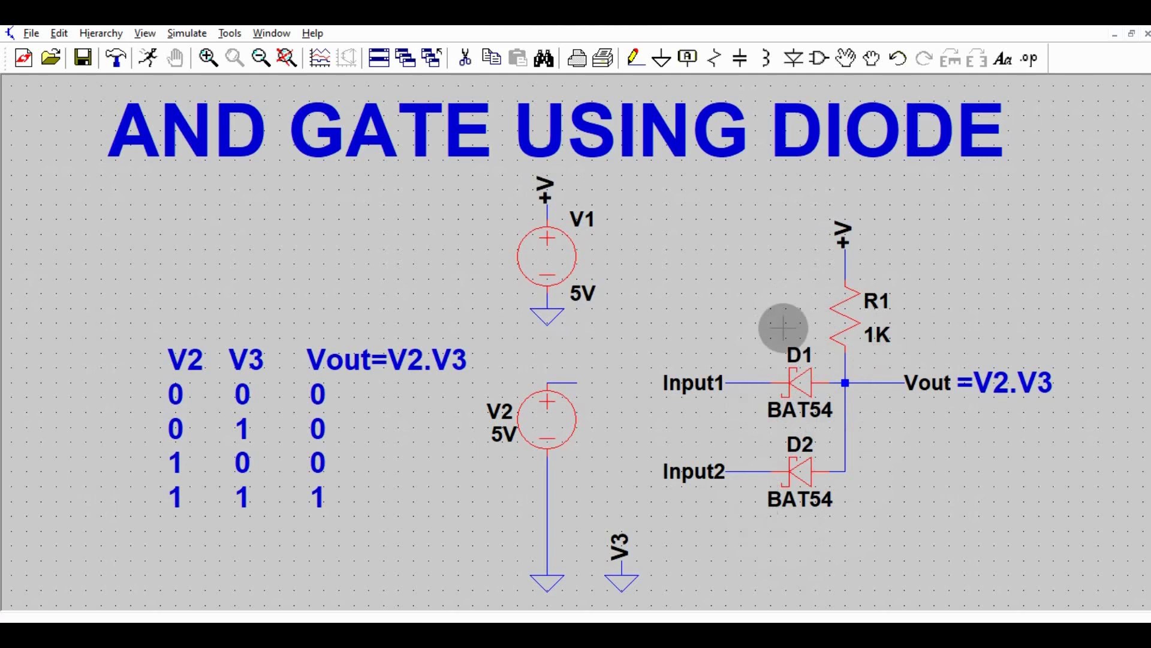
Run a transient simulation of the circuit with a stop time of 100ms.
mouse_move(847, 382)
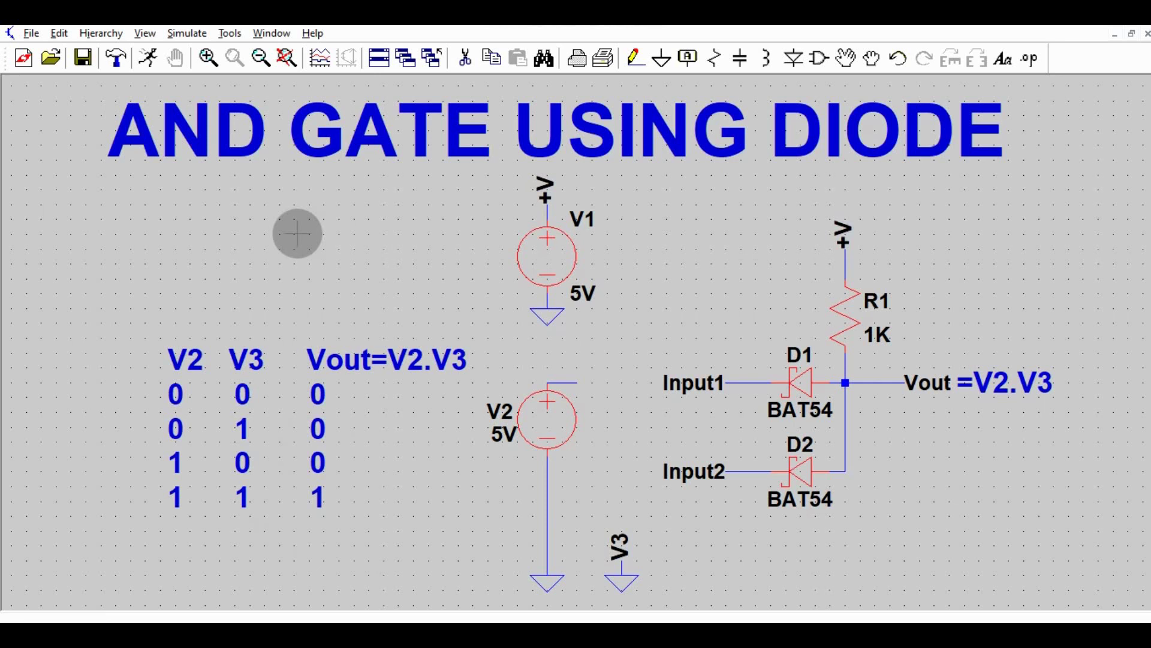
click(188, 33)
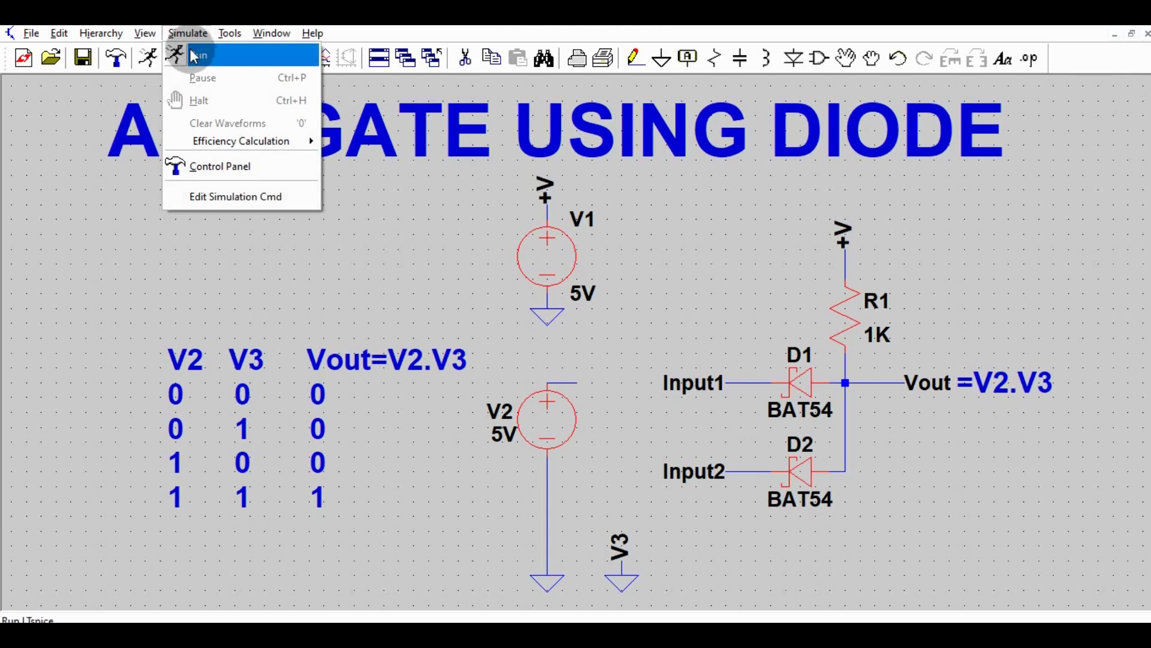
click(190, 55)
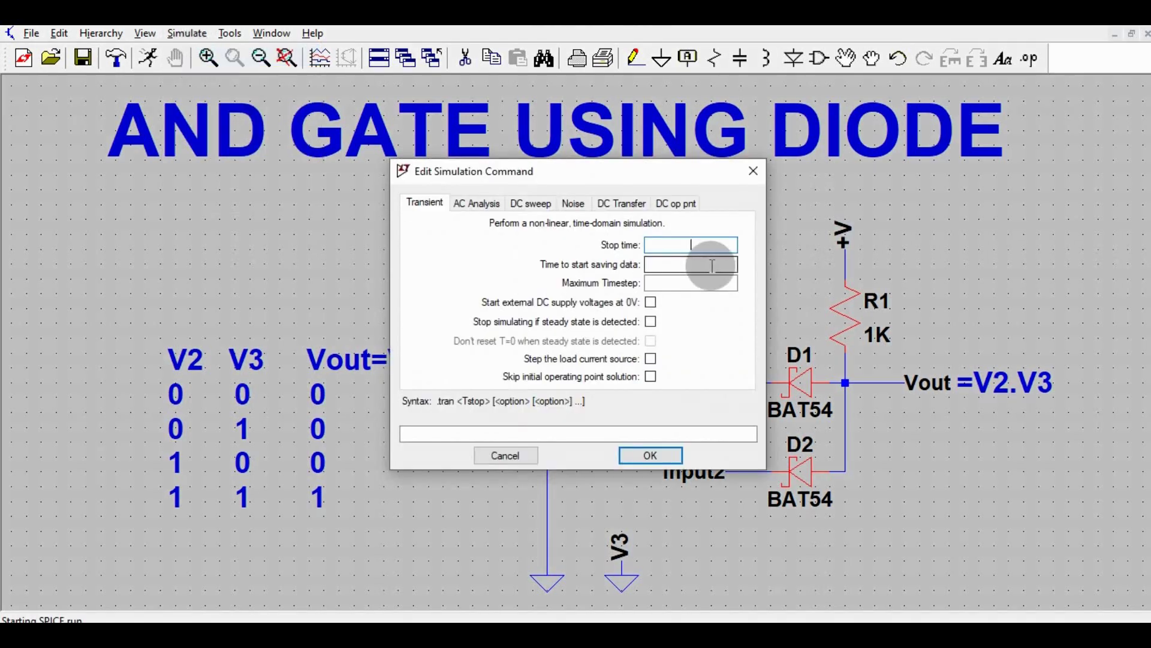
text(1)
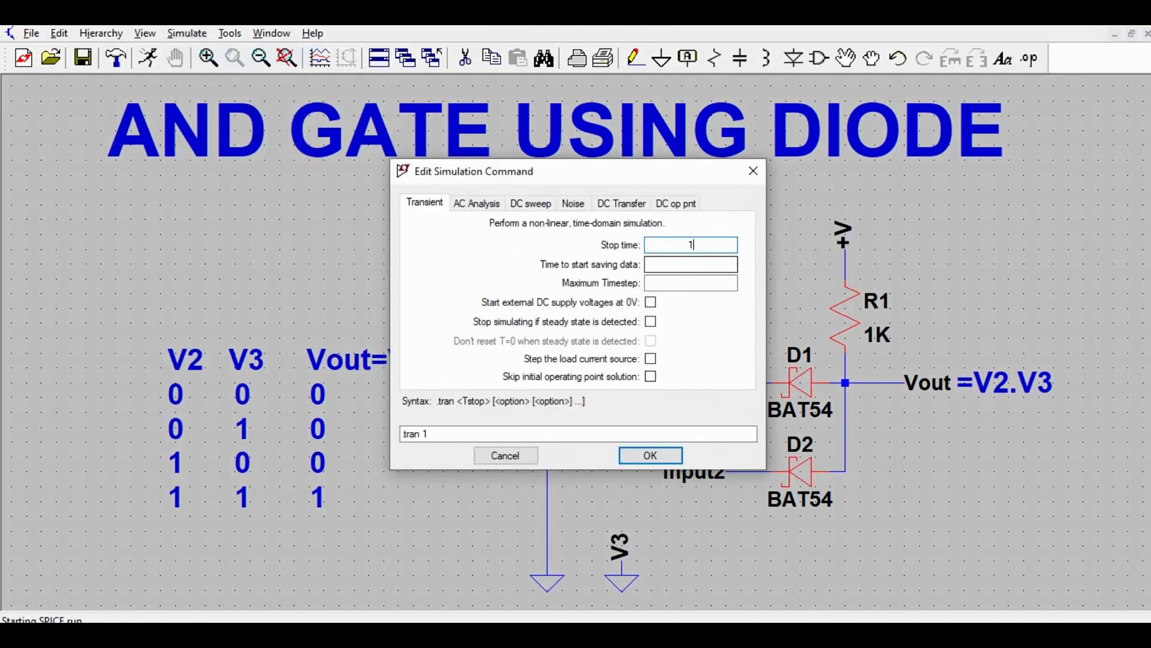
text(00ms)
key(Return)
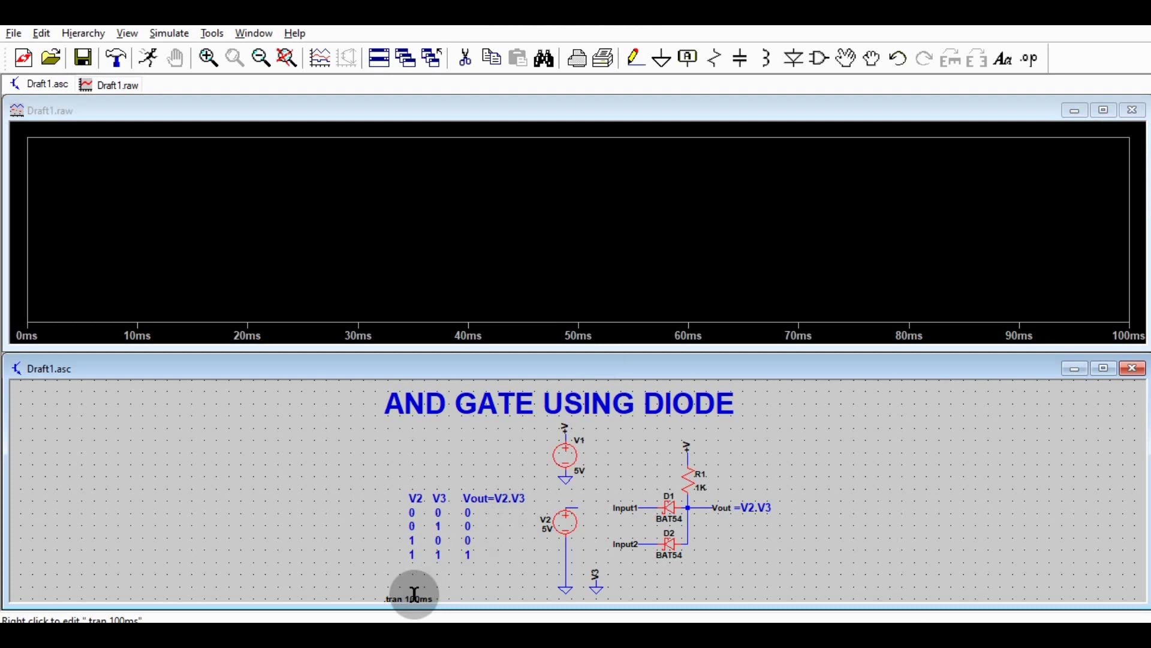
Tile the schematic and waveform windows vertically and add two extra plot panes to the waveform window.
click(243, 34)
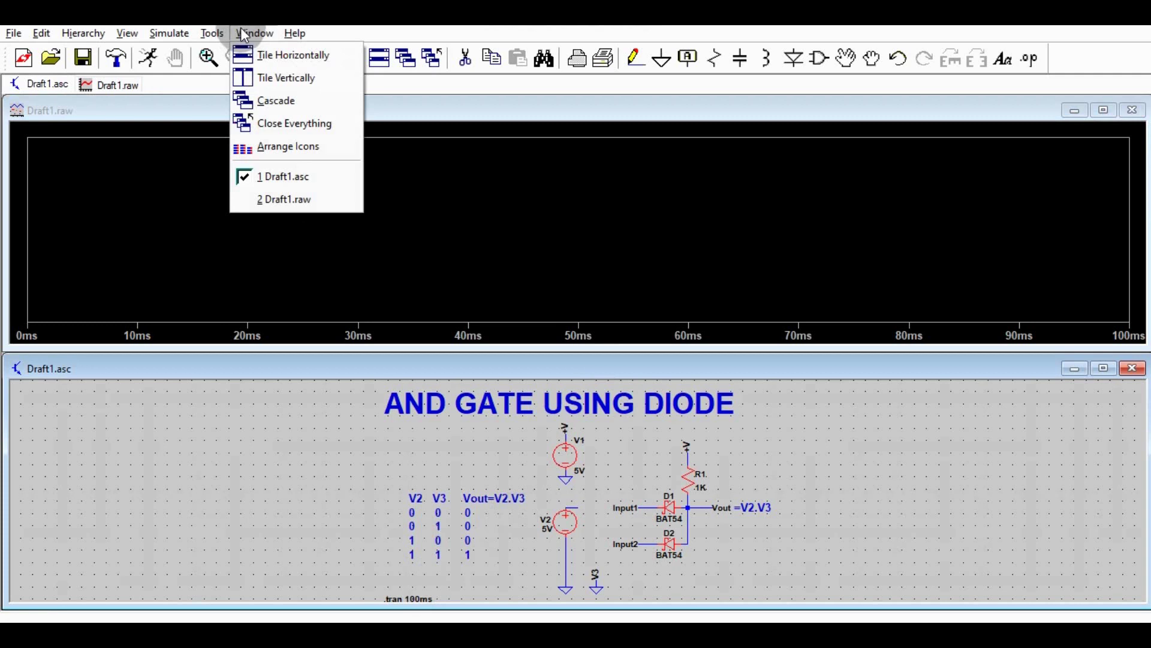
click(278, 81)
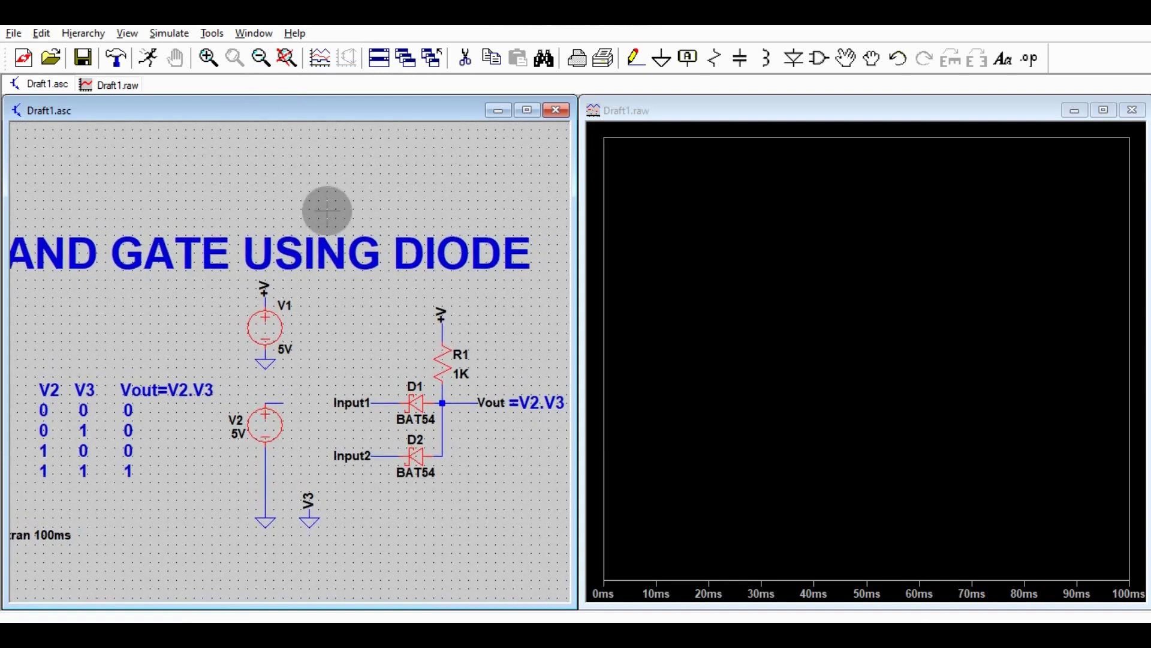
click(820, 340)
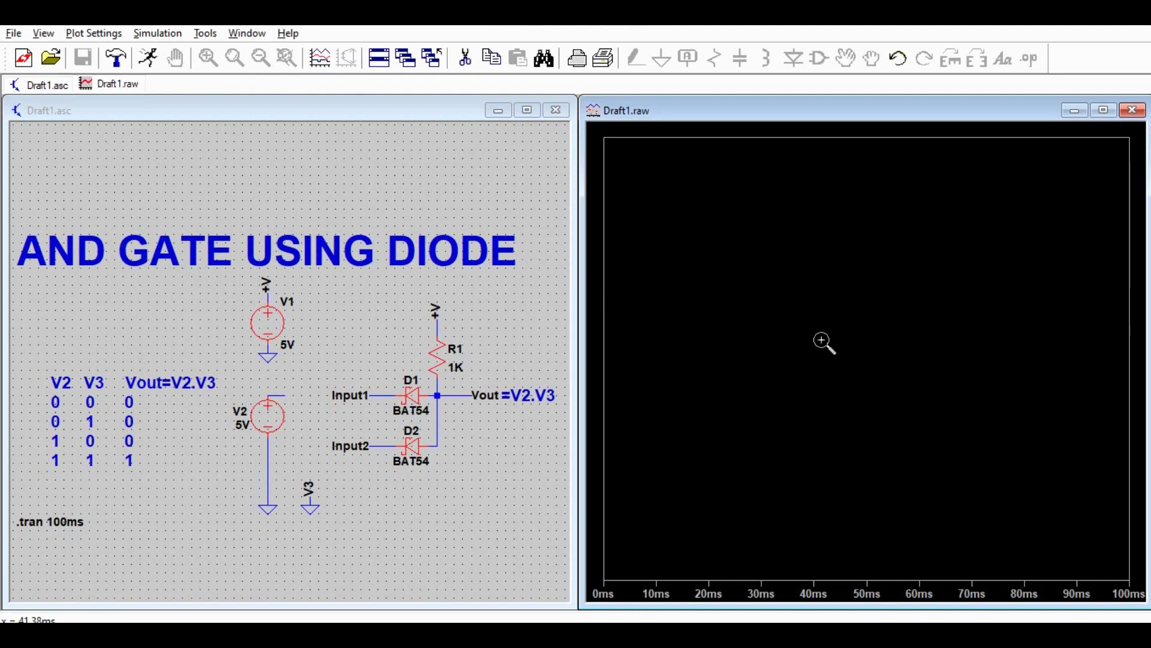
right_click(822, 339)
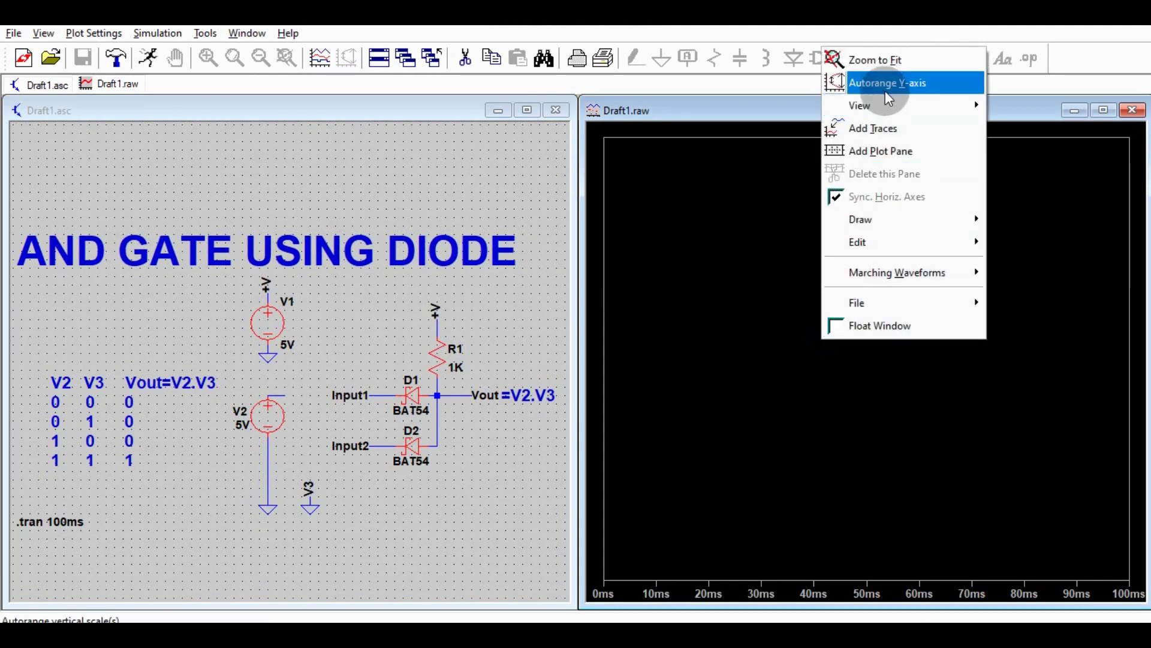
click(887, 158)
right_click(782, 418)
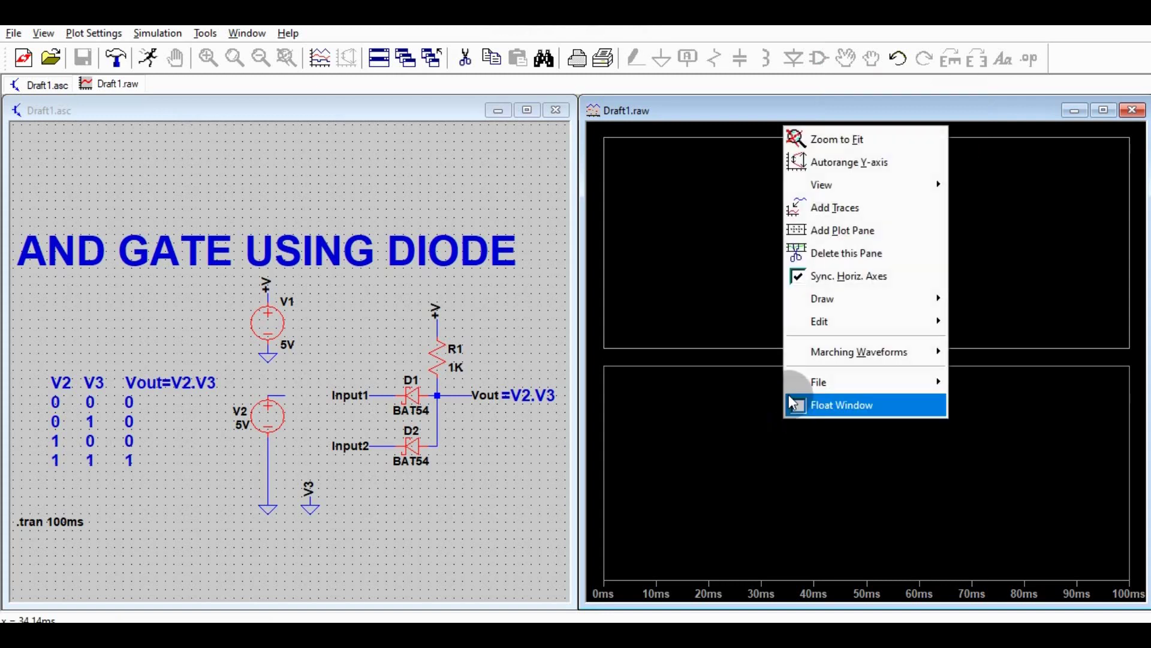
click(833, 236)
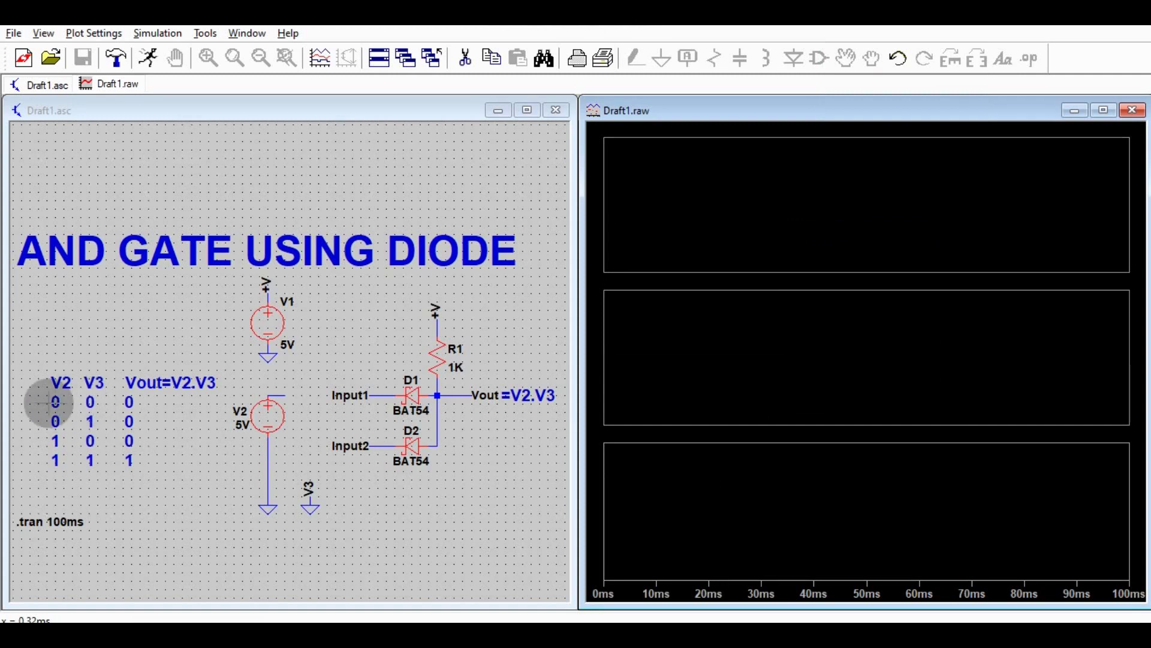
Wire Input1 and Input2 together and connect their junction to the ground terminal labelled V3.
click(439, 216)
click(635, 55)
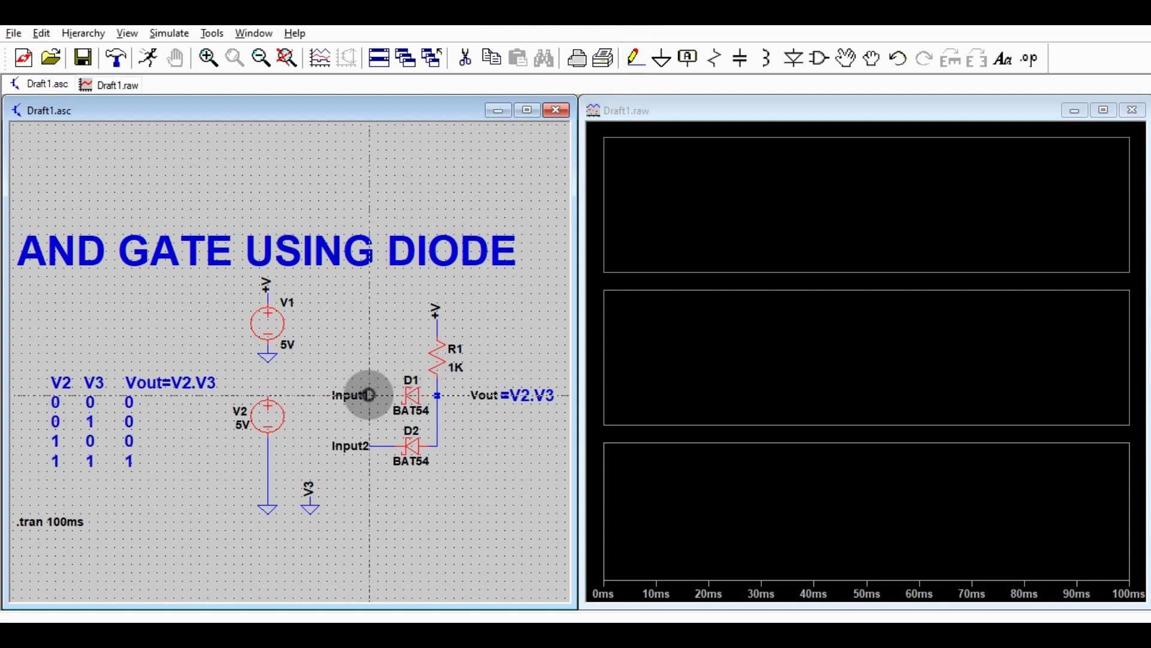
click(369, 395)
click(369, 445)
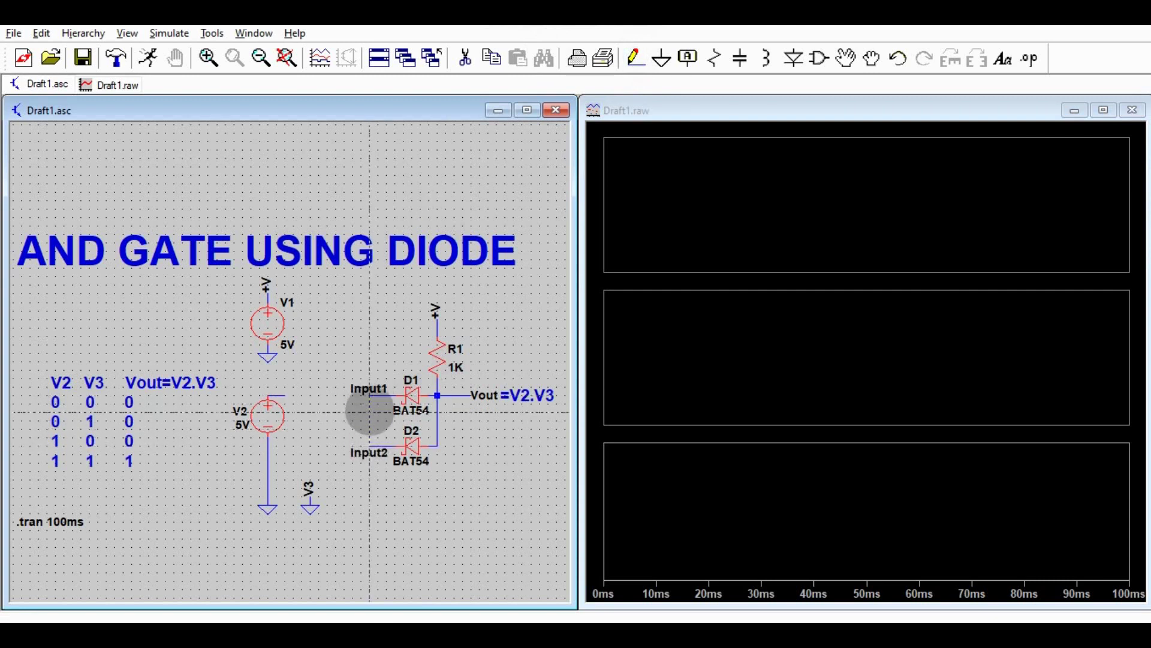
click(369, 421)
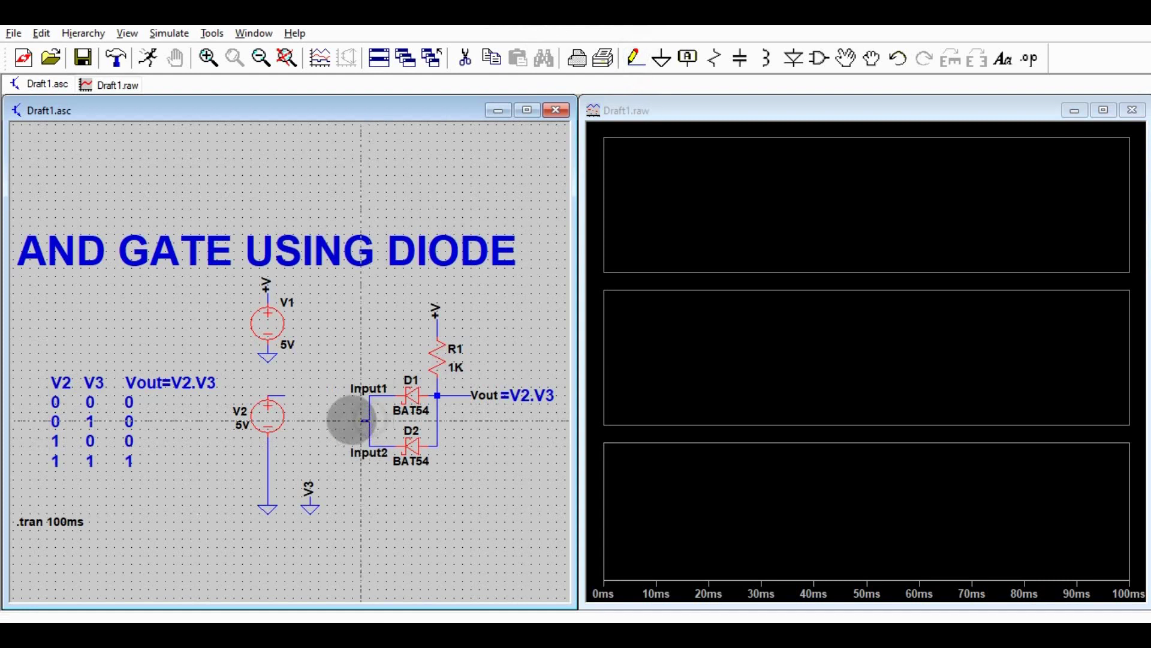
click(310, 421)
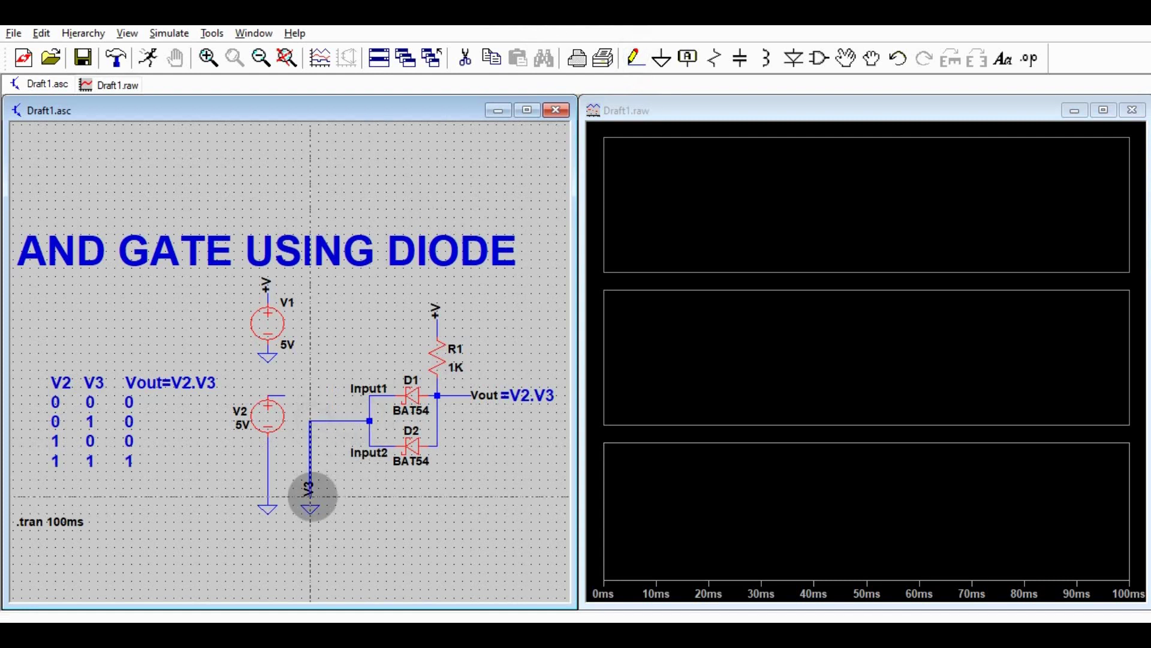
click(310, 496)
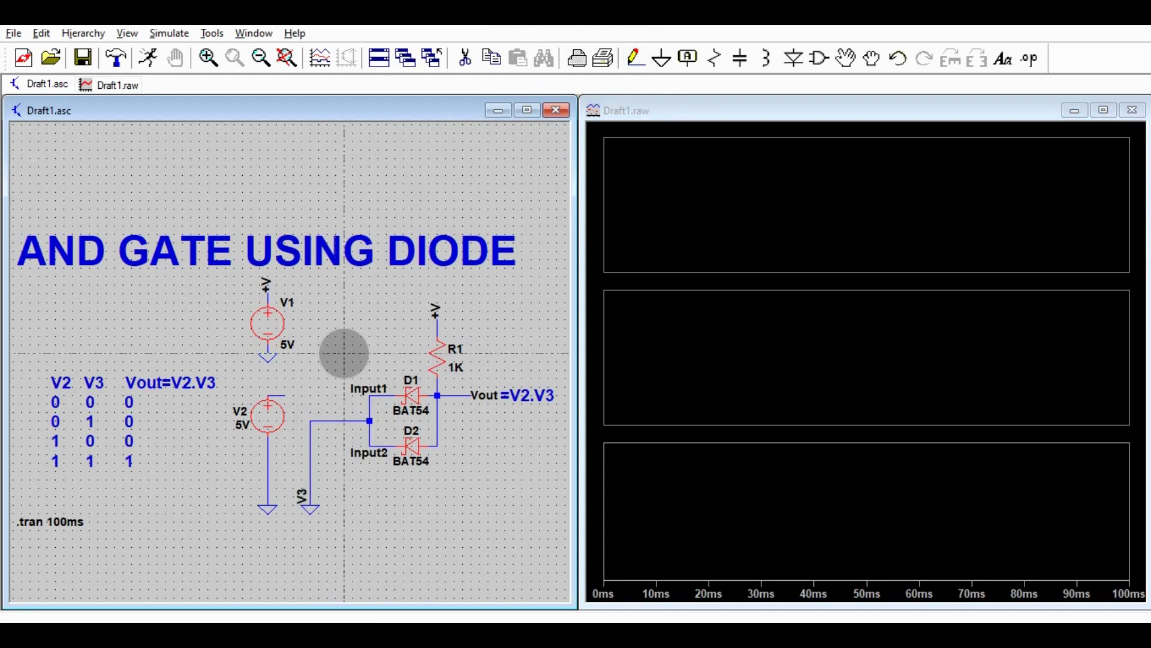
key(Escape)
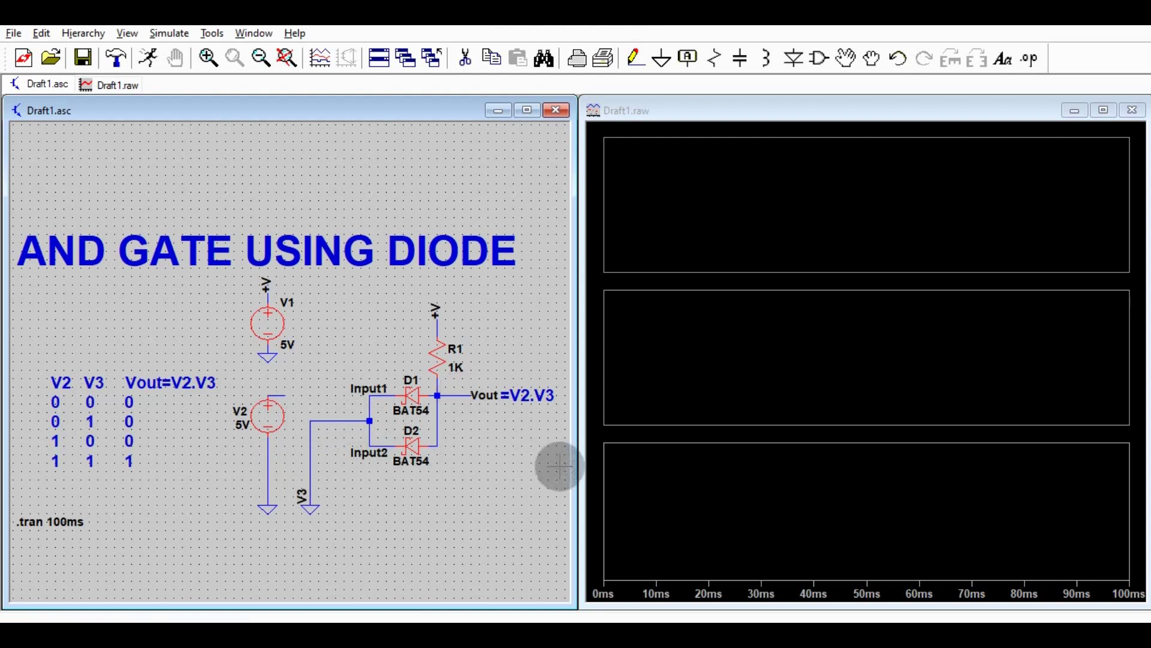
Try to plot the voltage of the grounded input wire in the lower waveform pane.
click(707, 481)
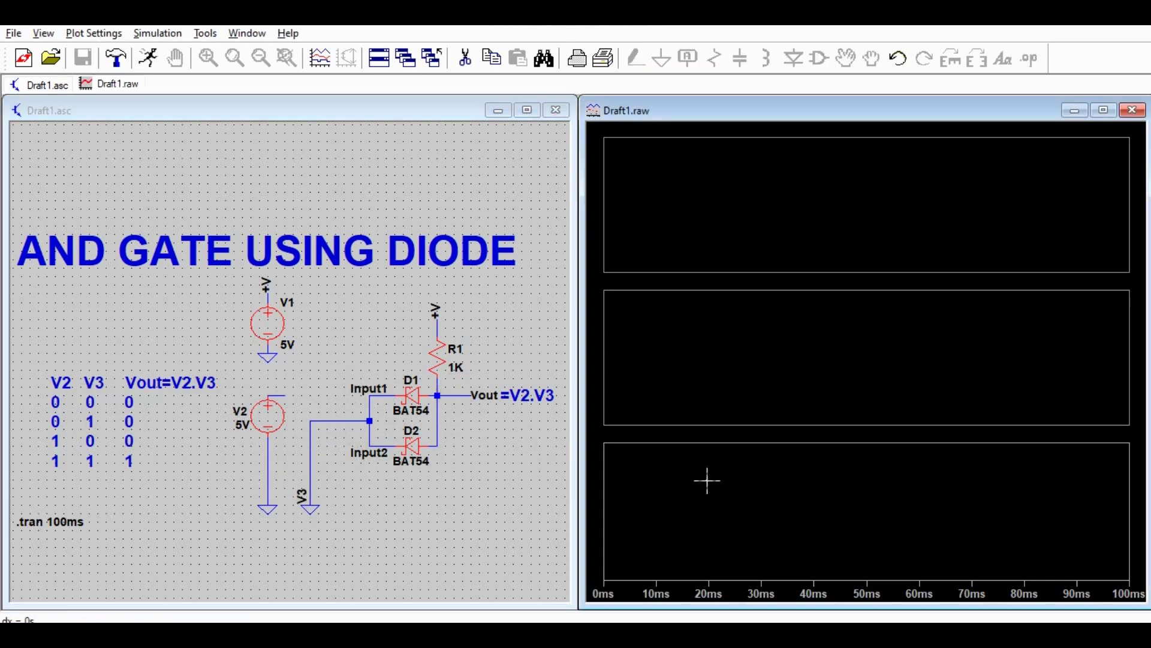
click(325, 419)
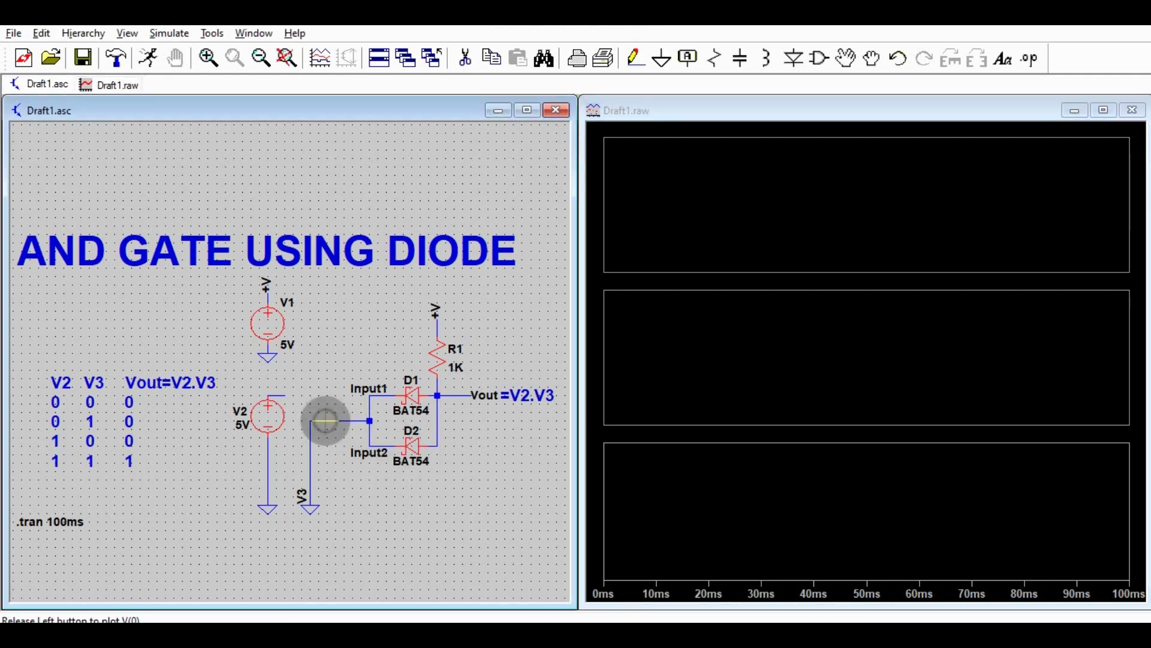
click(790, 529)
click(322, 418)
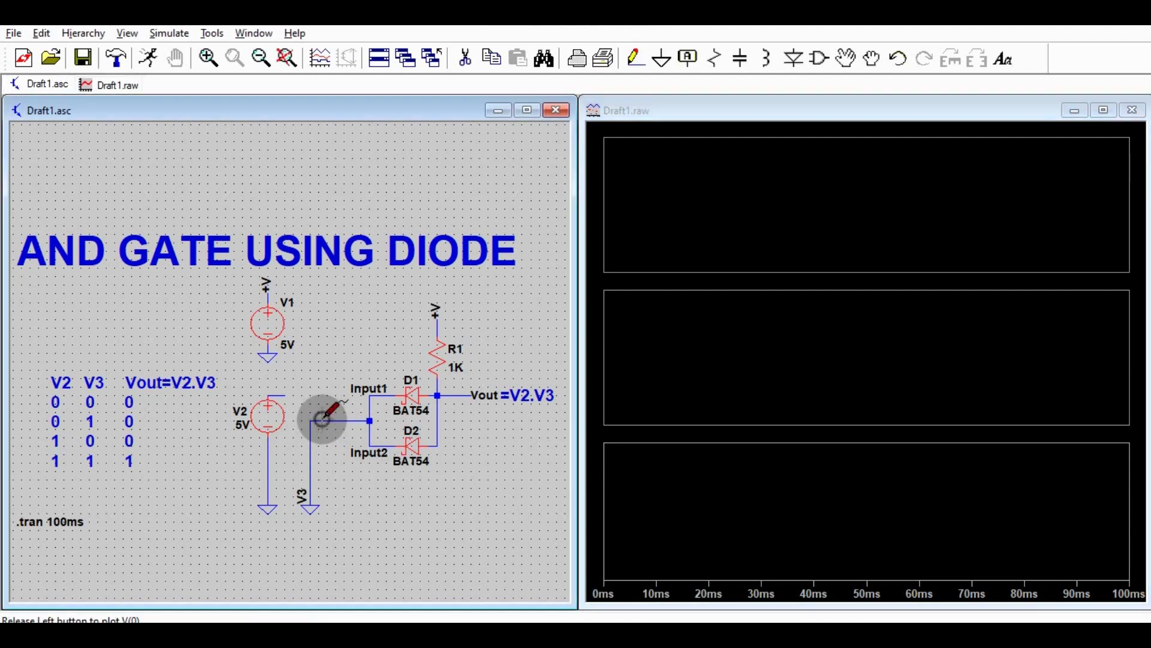
click(787, 348)
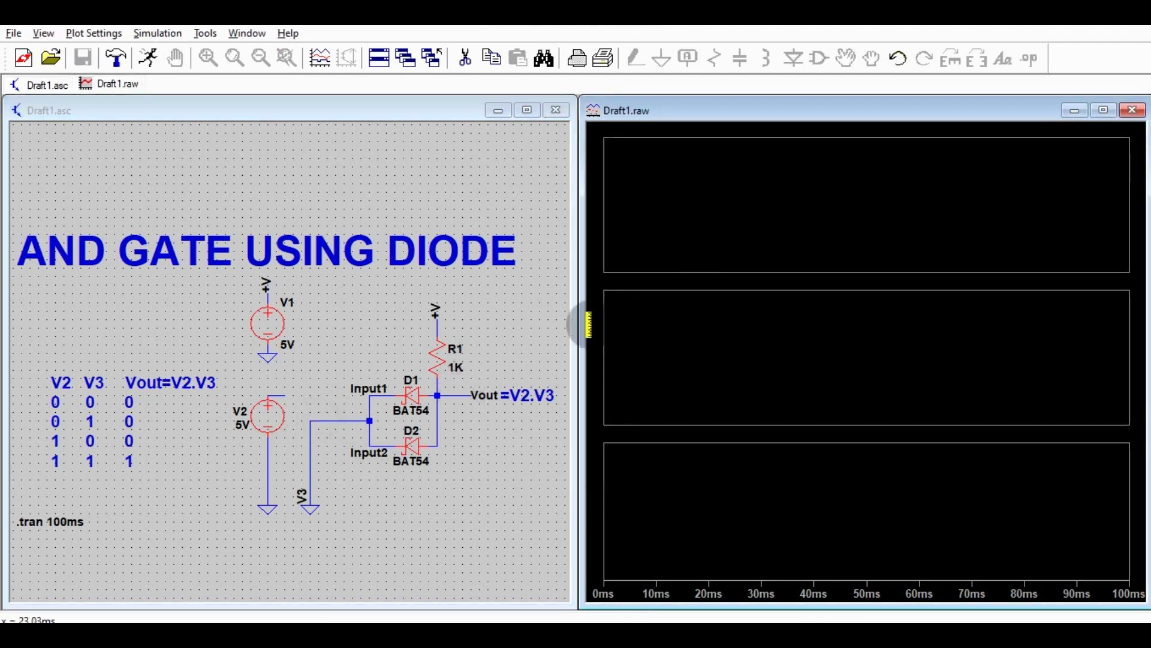
Rerun the simulation with both inputs grounded and plot the Vout voltage in the upper pane.
click(454, 395)
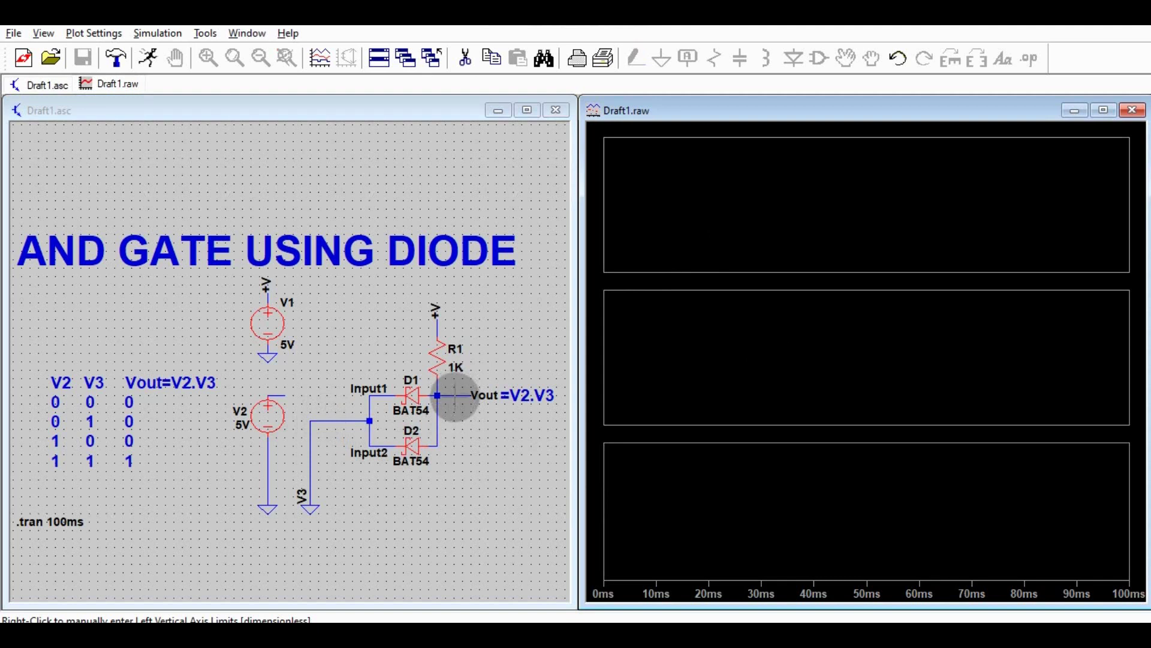
click(149, 59)
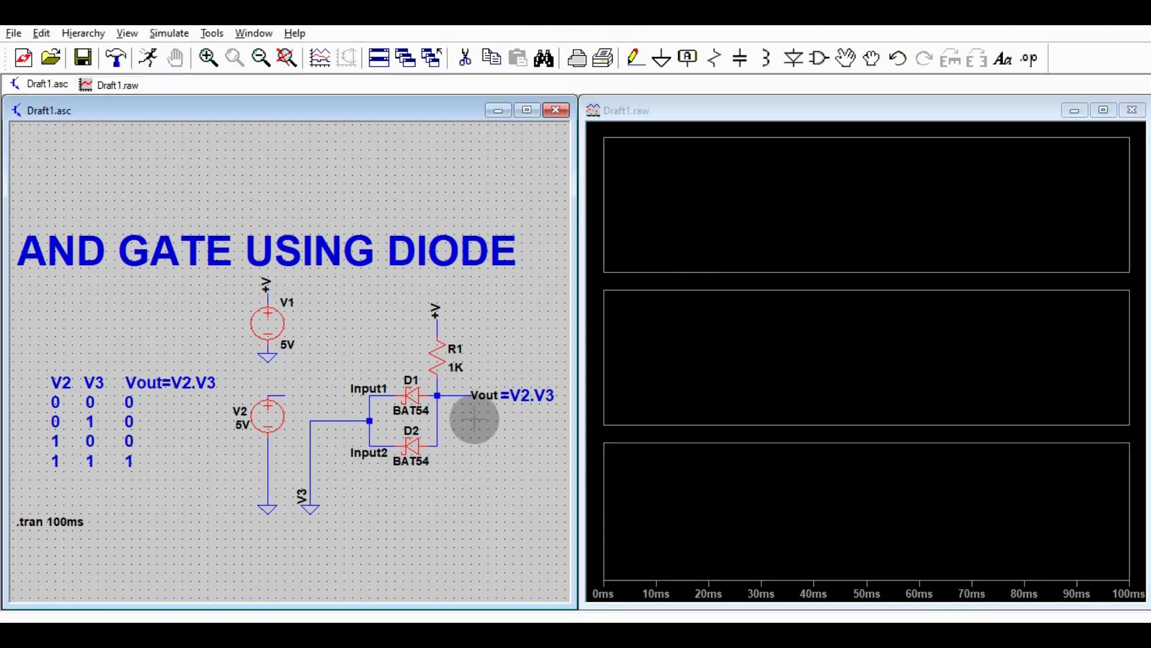
click(452, 396)
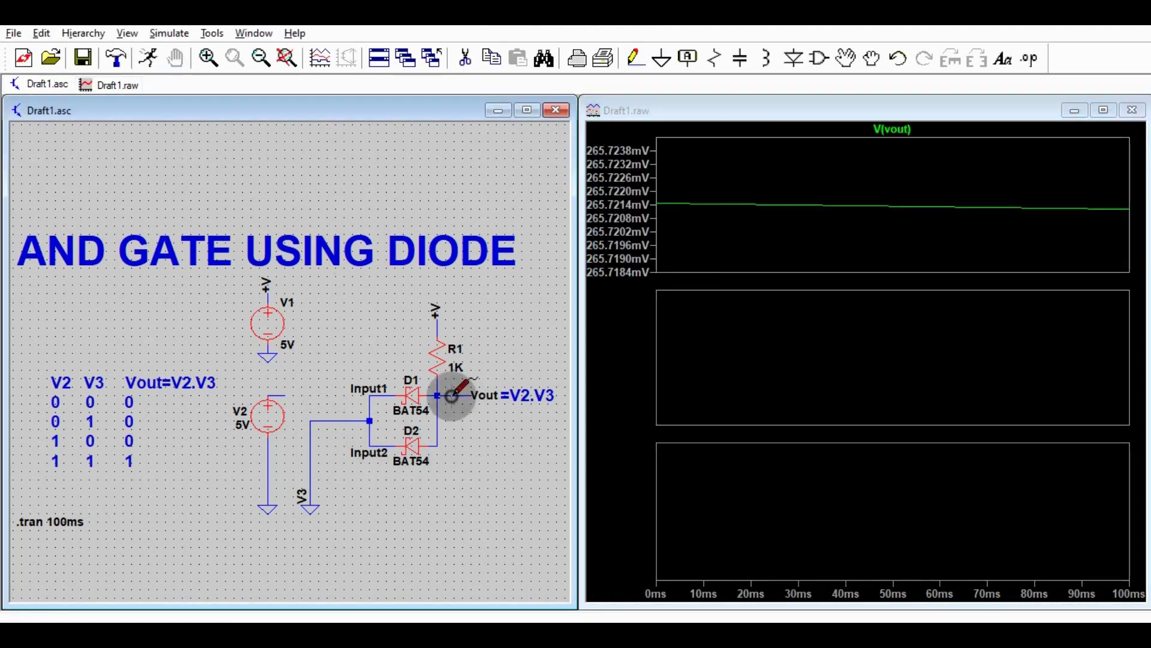
Probe the joined input node and plot the Vout voltage in the middle waveform pane.
click(743, 532)
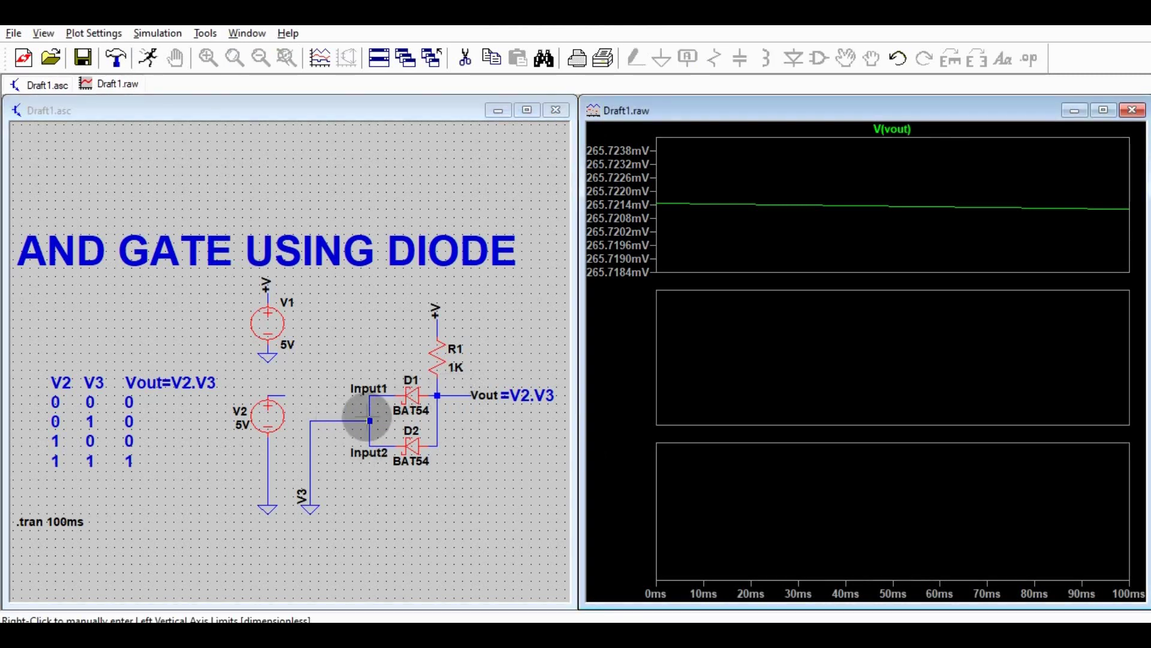
click(370, 420)
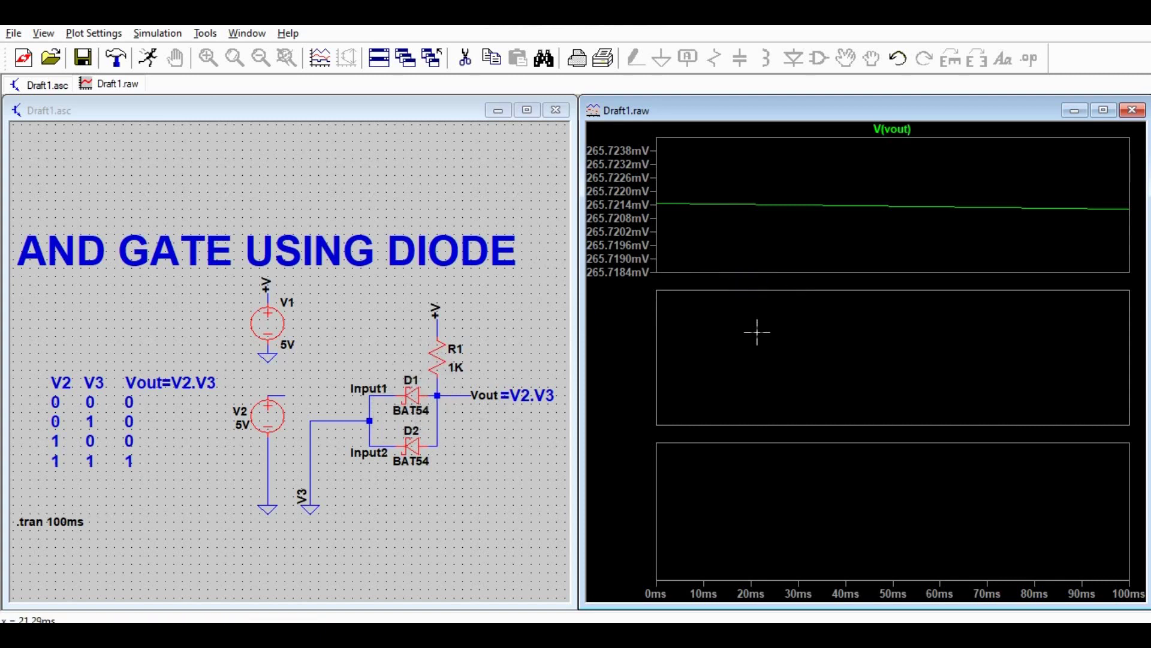
click(438, 395)
drag(439, 395, 376, 395)
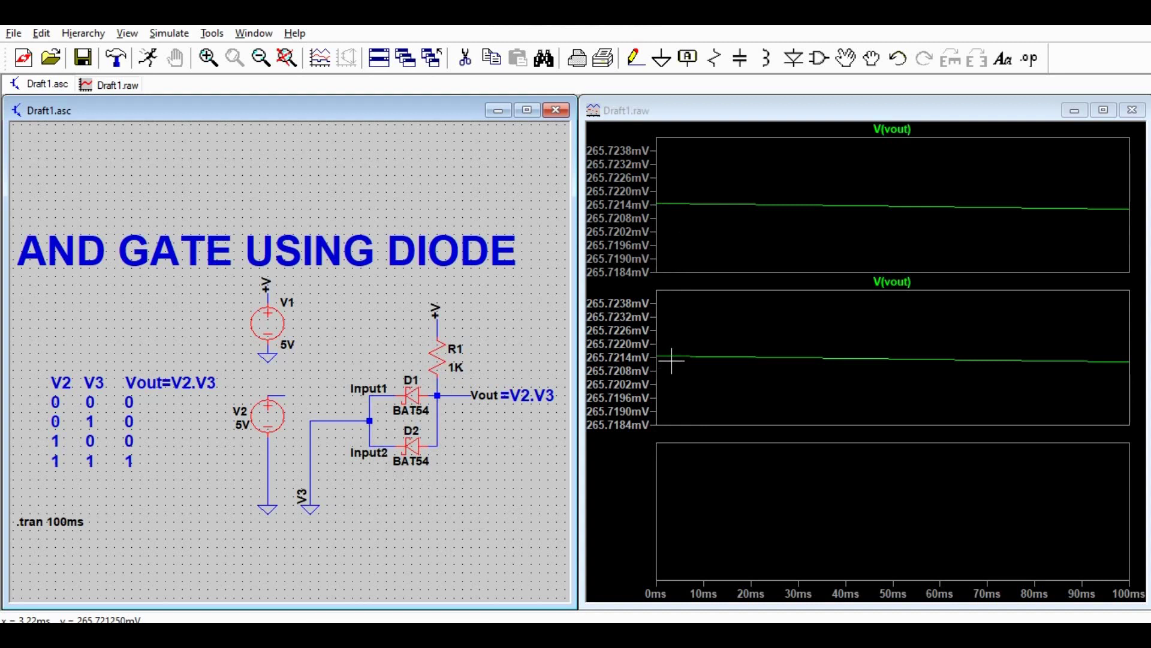
Delete the wires joining Input1 and Input2 to the V3 ground terminal.
click(466, 57)
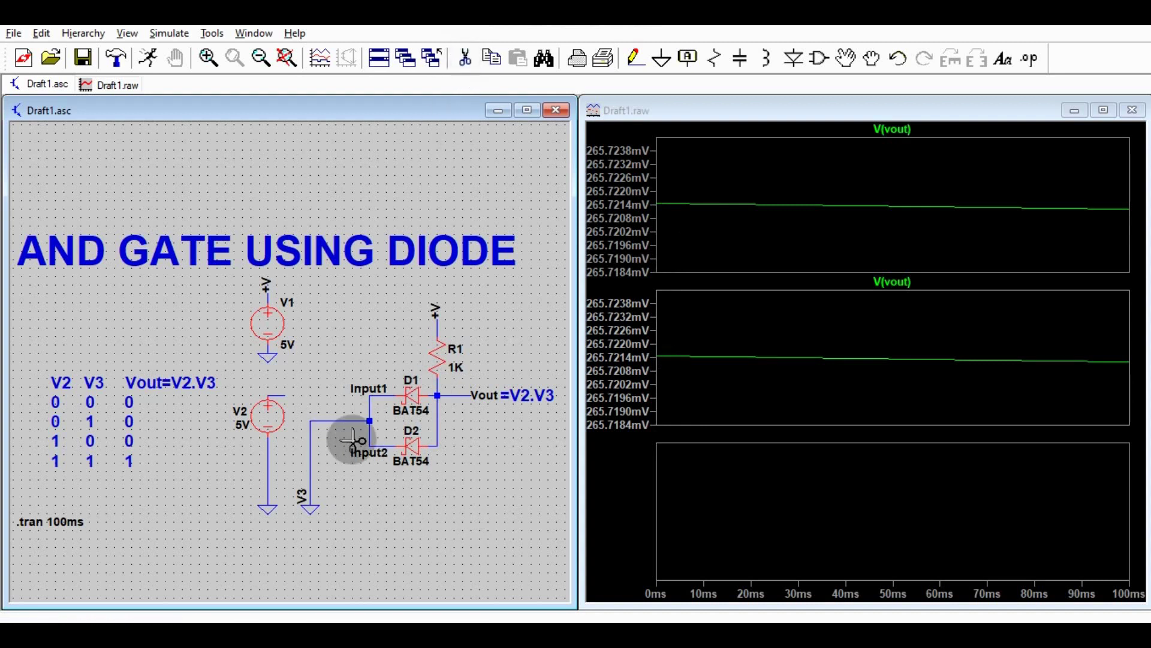
click(369, 406)
click(343, 421)
click(369, 436)
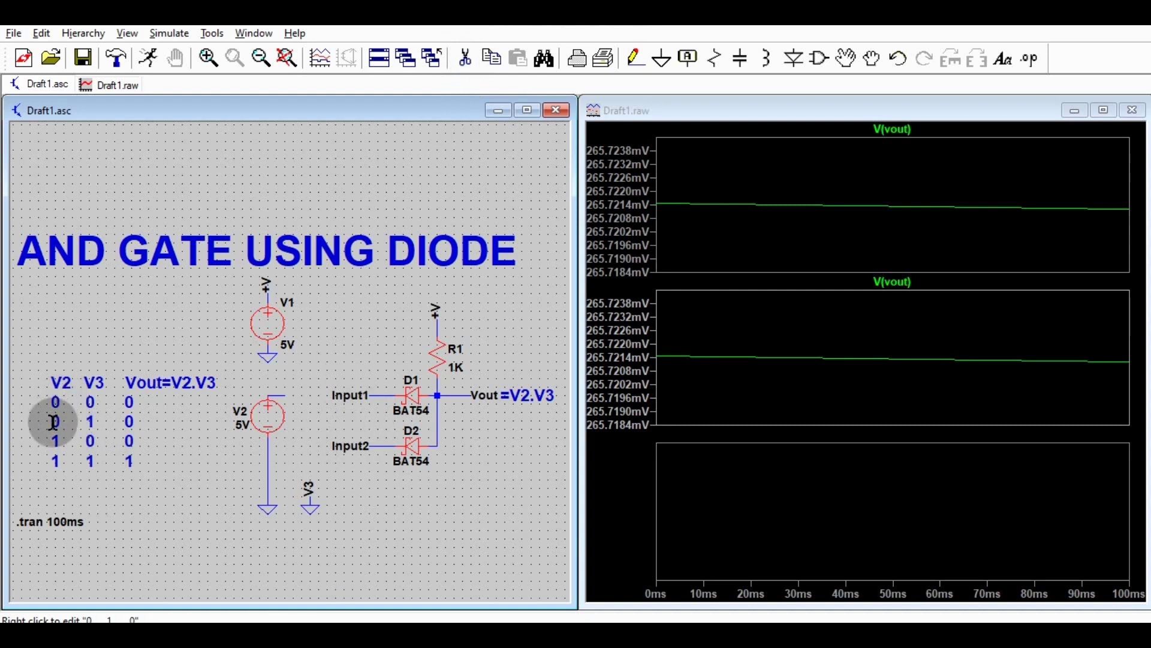
Wire Input1 to the positive terminal of V2 and Input2 to the V3 ground terminal.
click(631, 58)
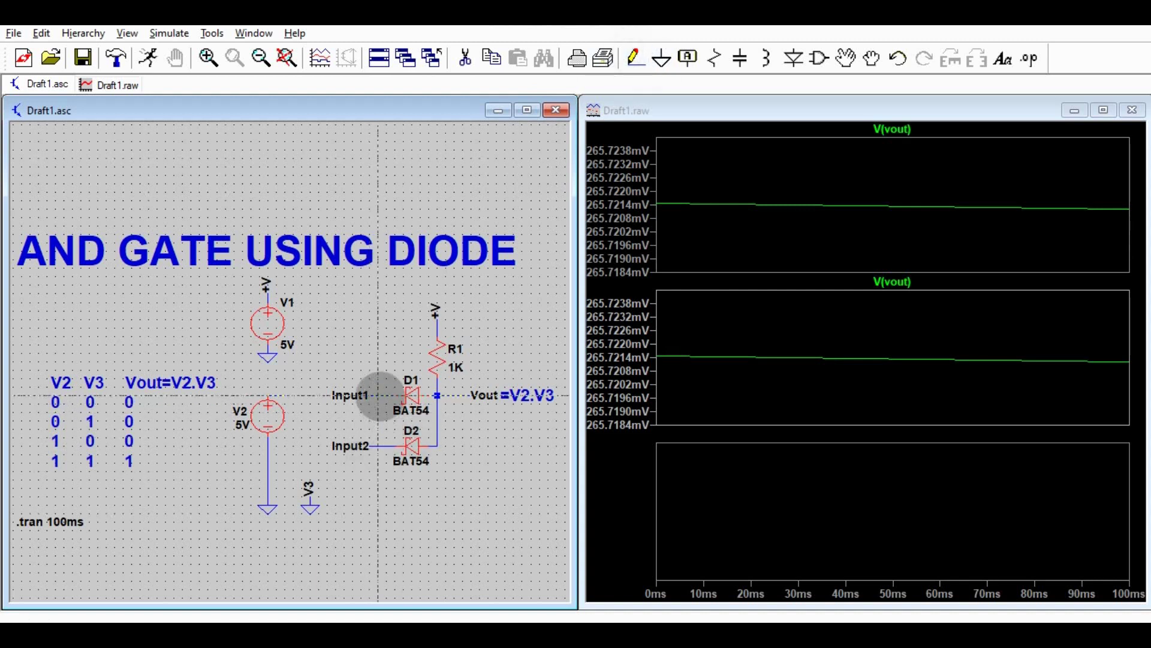
click(380, 393)
click(268, 396)
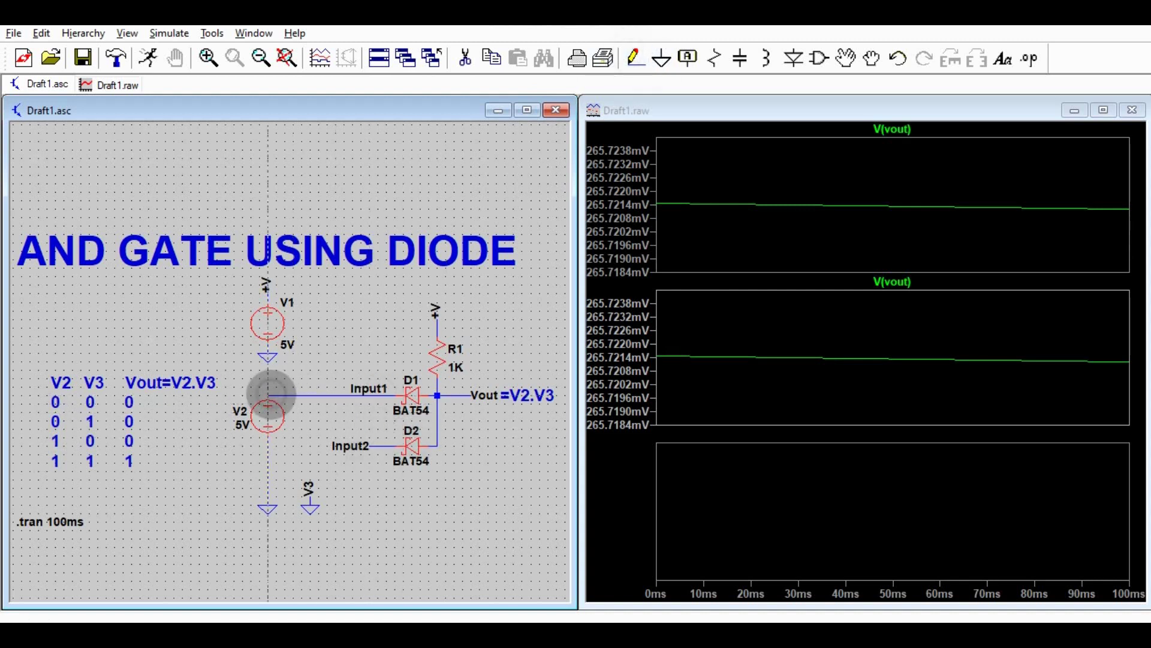
click(385, 446)
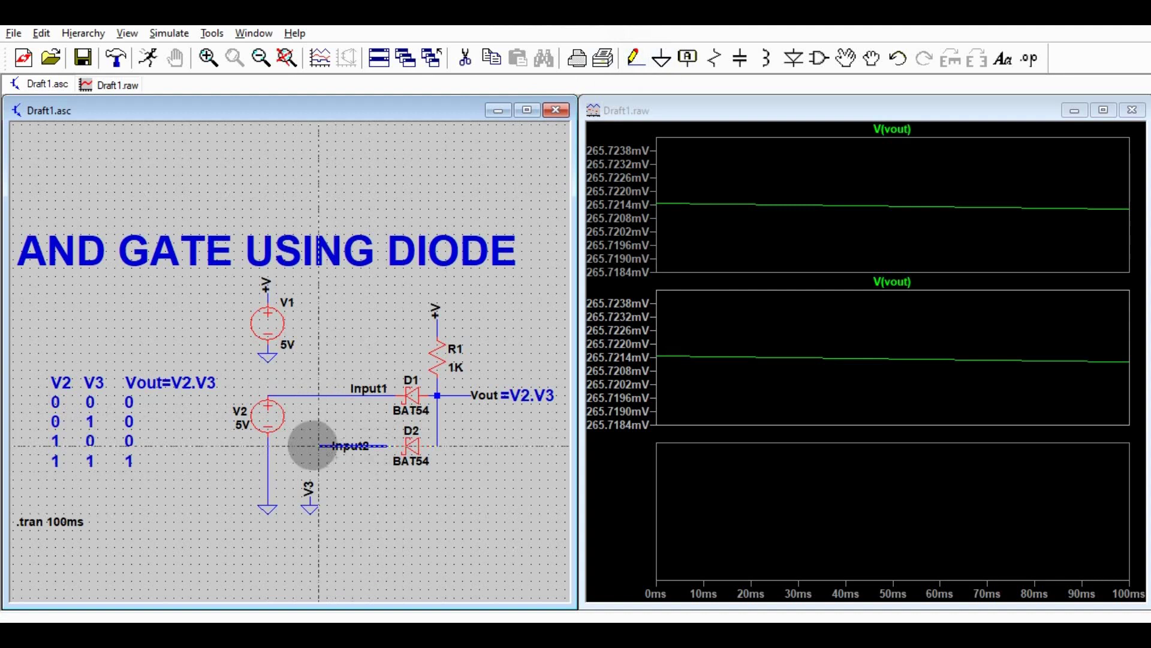
click(310, 446)
click(310, 496)
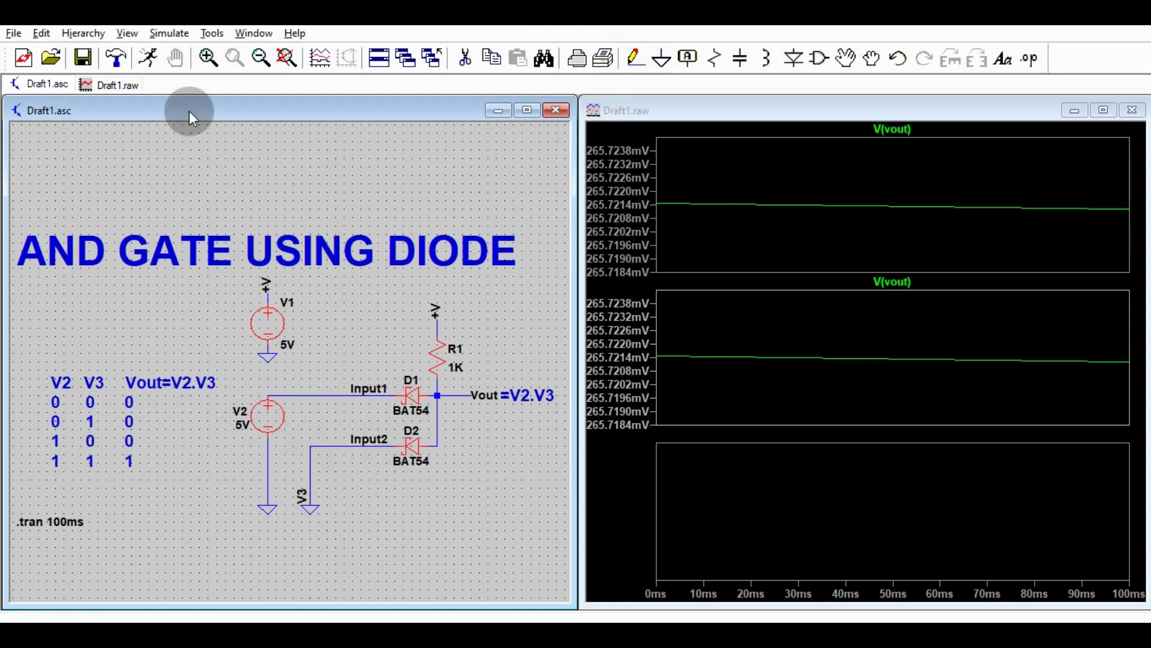
Rerun the simulation with Input1 high and Input2 grounded, and plot the Input1 voltage in the middle waveform pane.
click(149, 64)
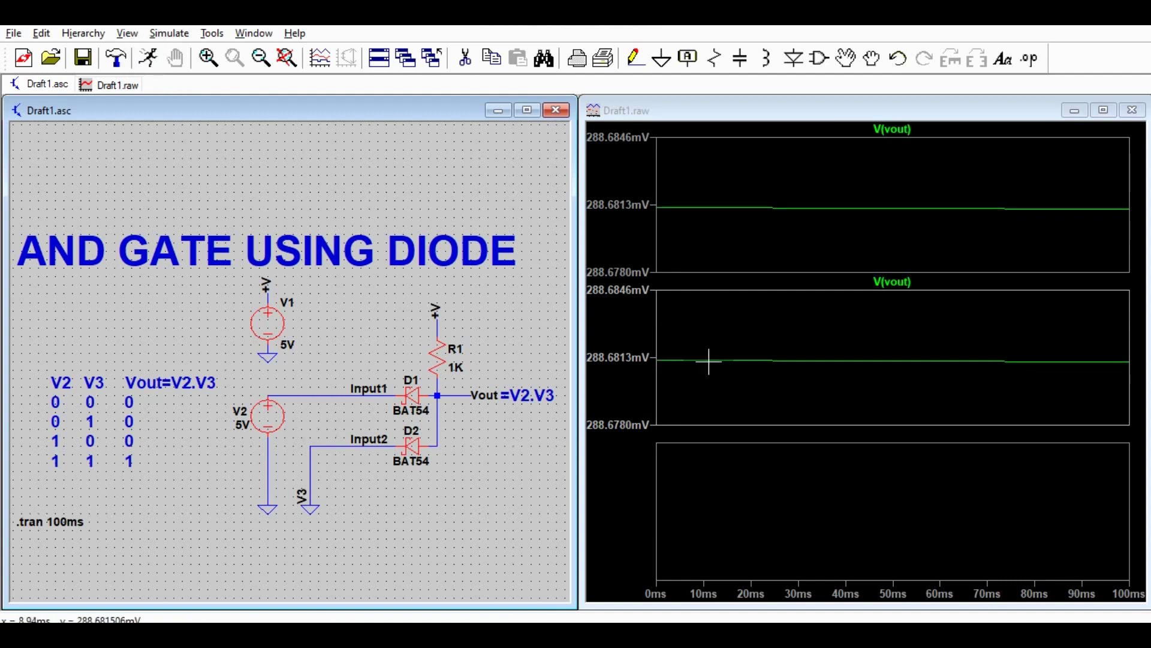
drag(337, 460, 334, 446)
drag(308, 368, 305, 392)
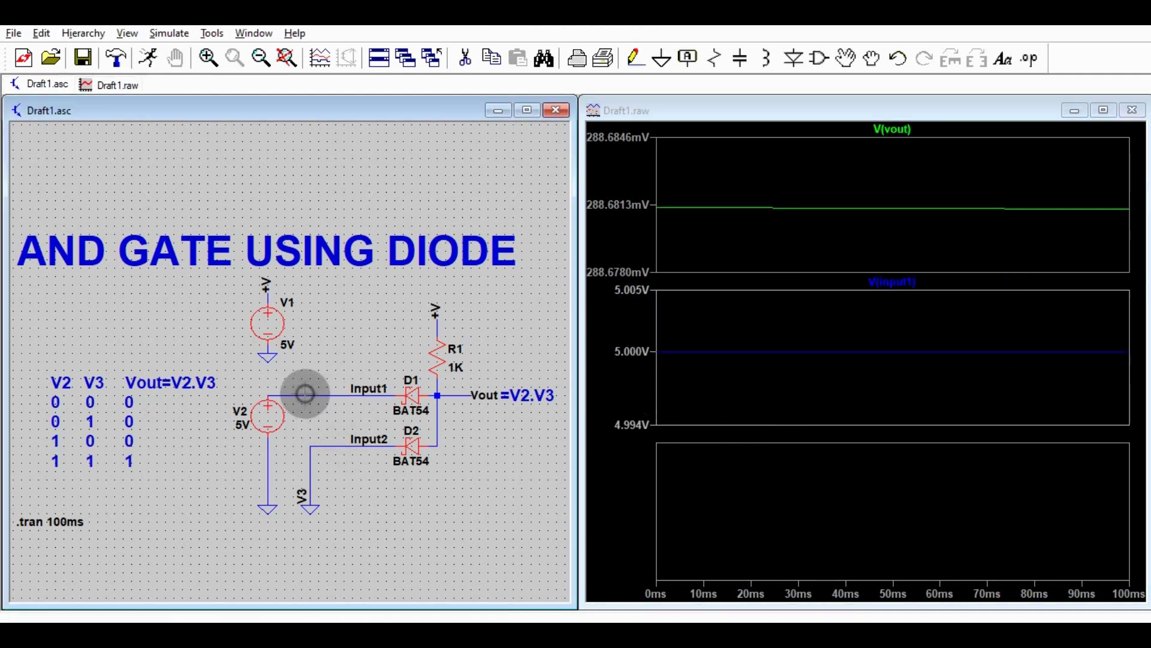
Probe the Vout node in the upper waveform pane to check the output for Input1 high and Input2 low.
click(848, 175)
drag(481, 385, 458, 394)
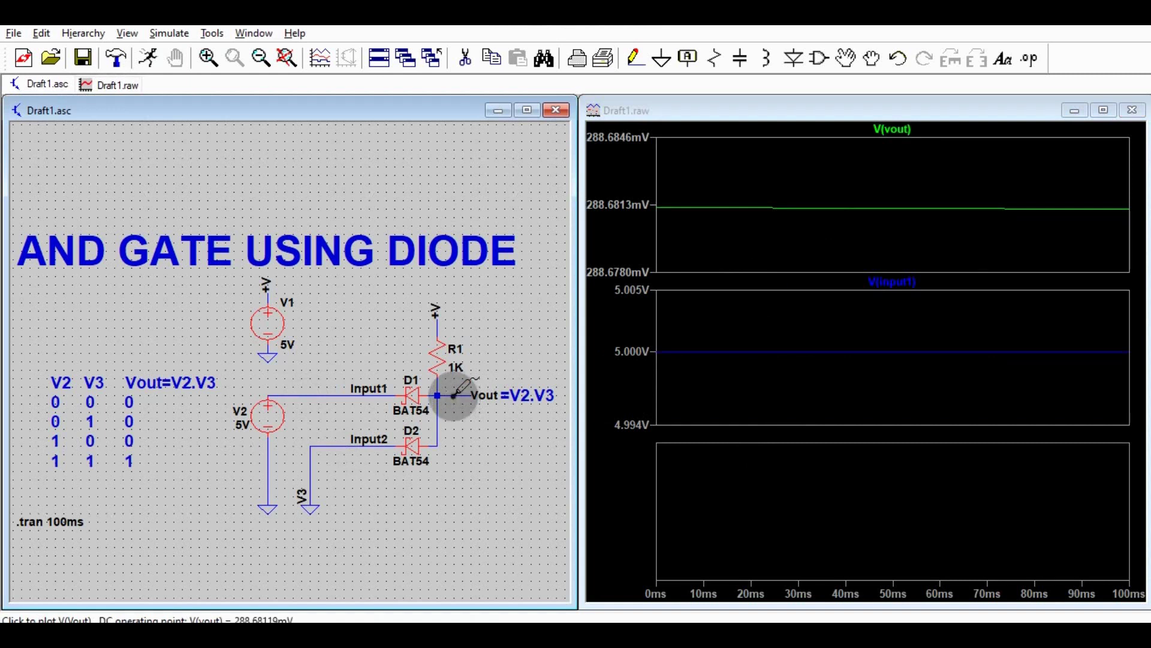
click(887, 218)
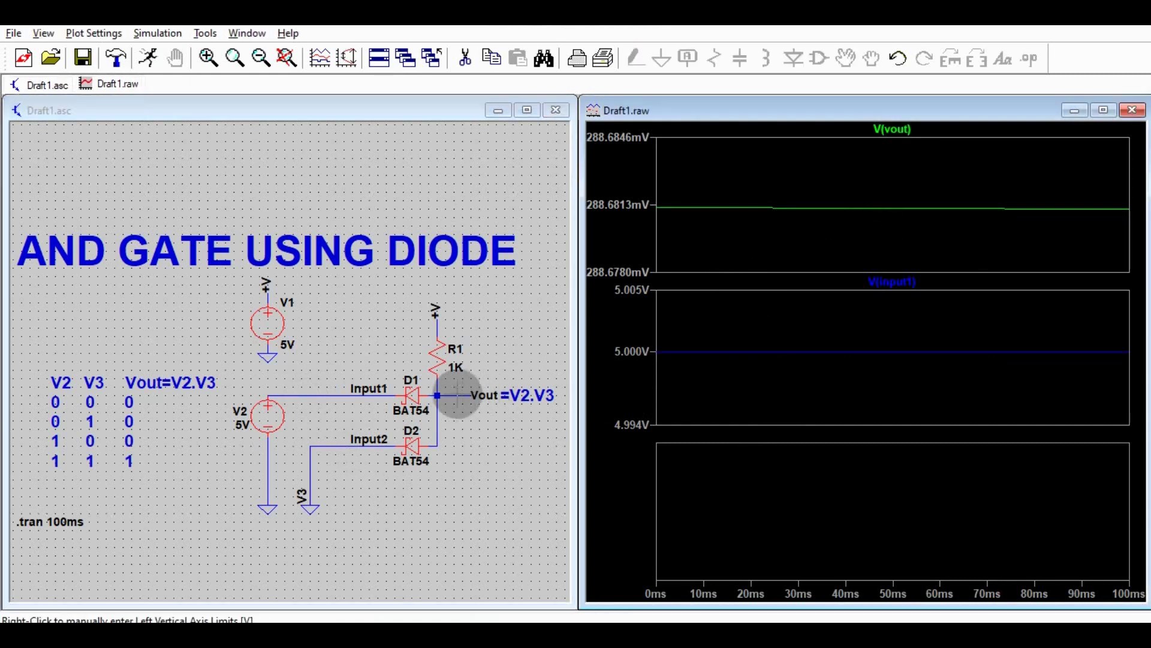
drag(458, 396, 458, 395)
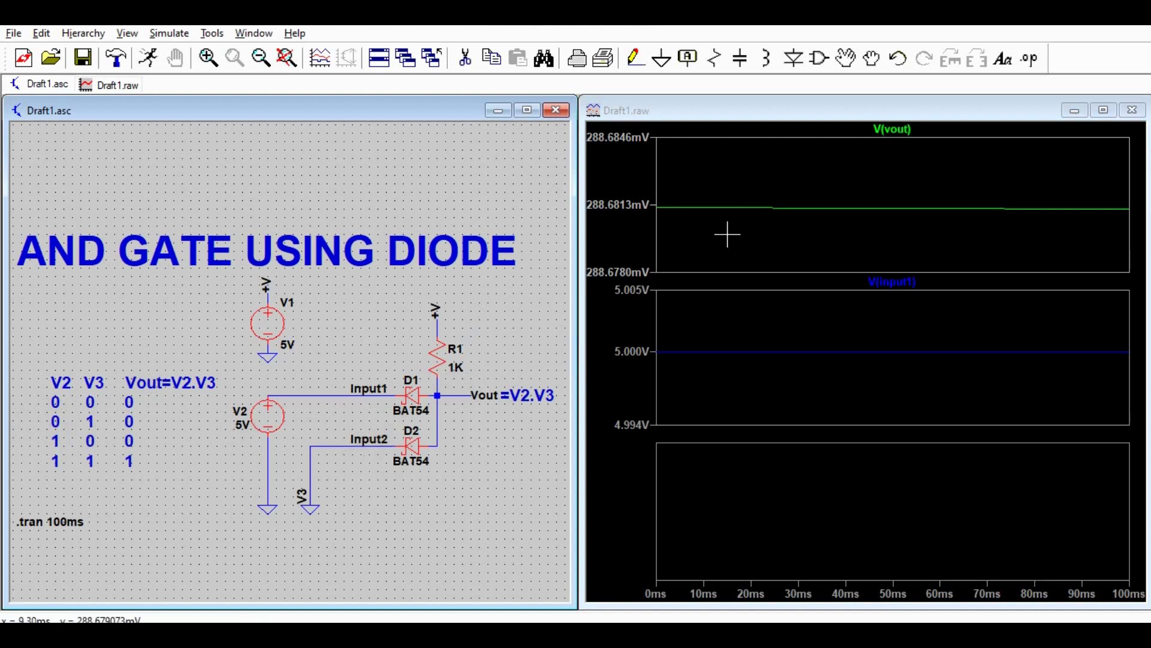
Delete the wires linking Input1 to V2 and Input2 to the V3 ground branch.
click(55, 459)
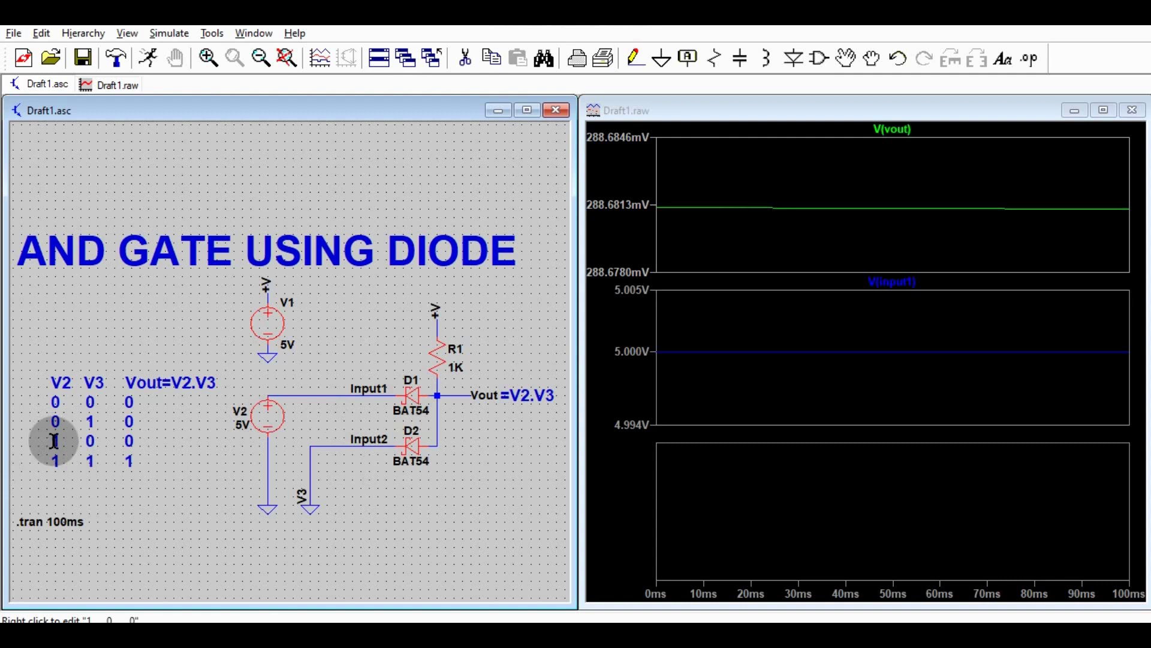
click(465, 58)
click(326, 395)
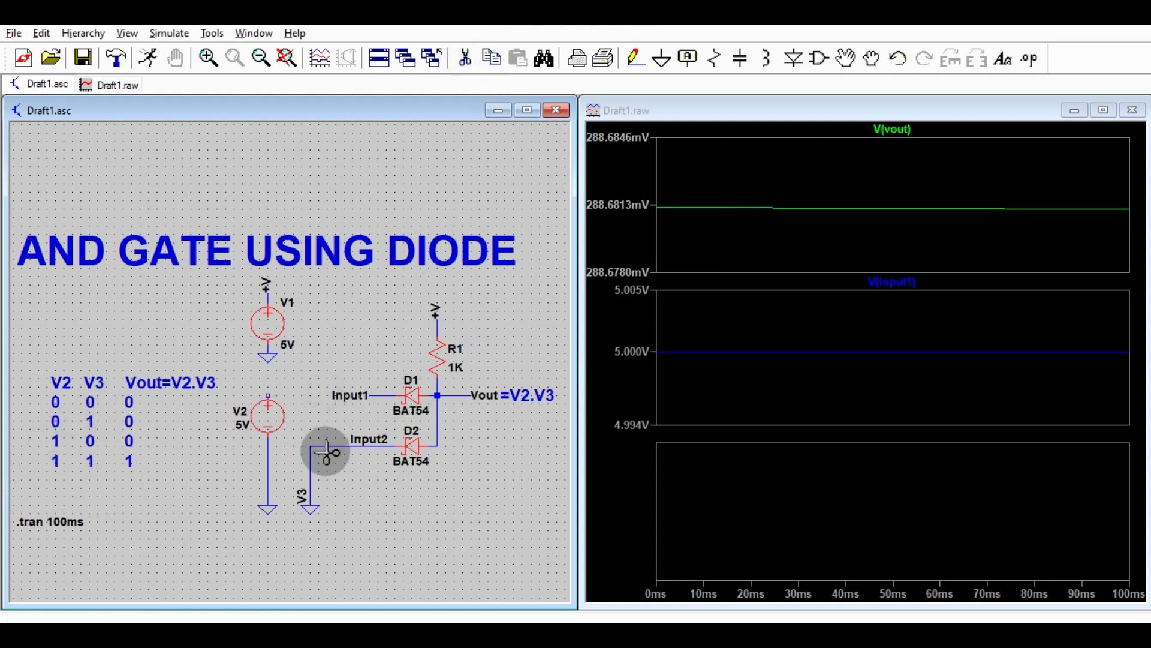
click(324, 447)
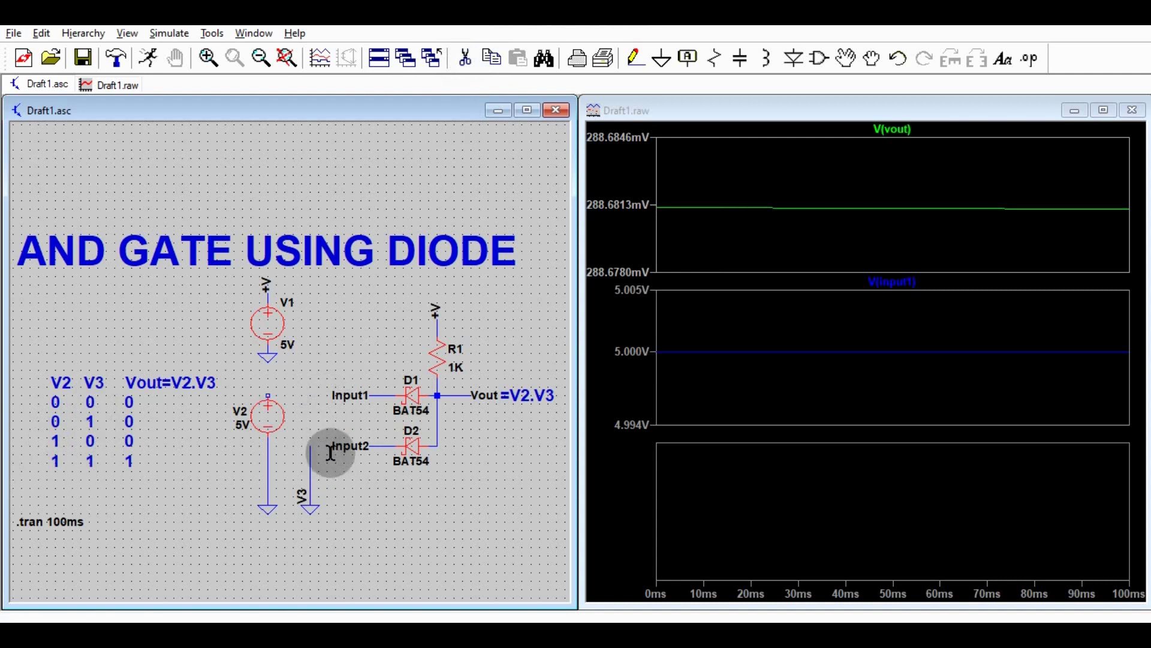
Wire Input1 to the V3 ground branch and Input2 to the positive terminal of V2.
click(633, 58)
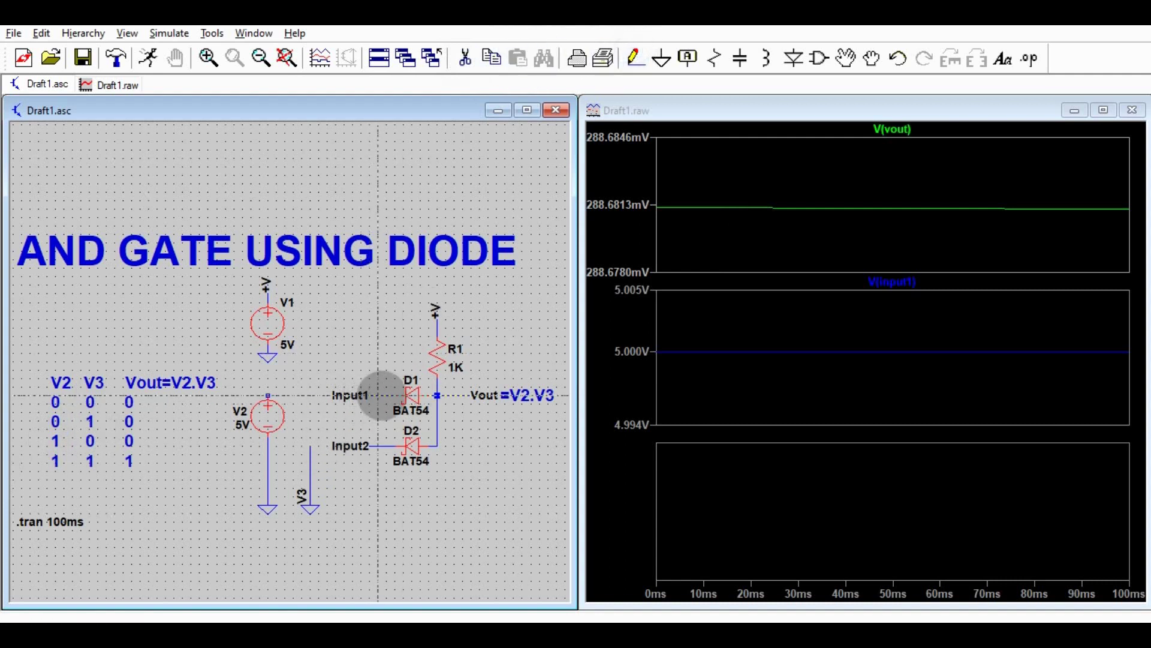
click(382, 395)
click(309, 396)
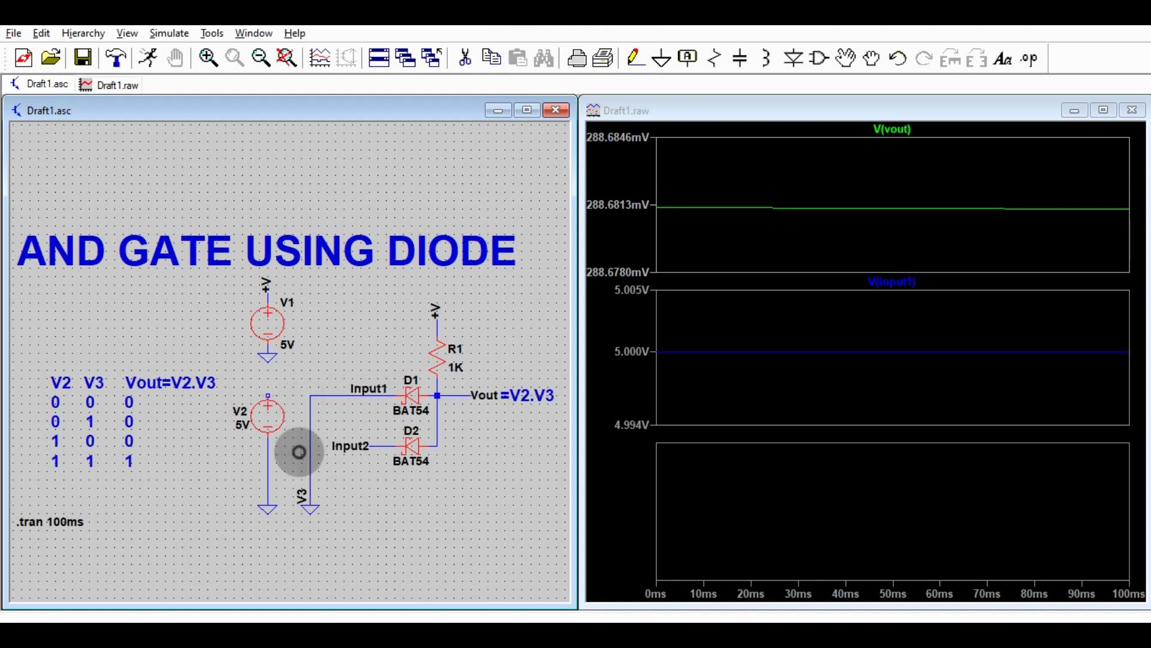
click(376, 447)
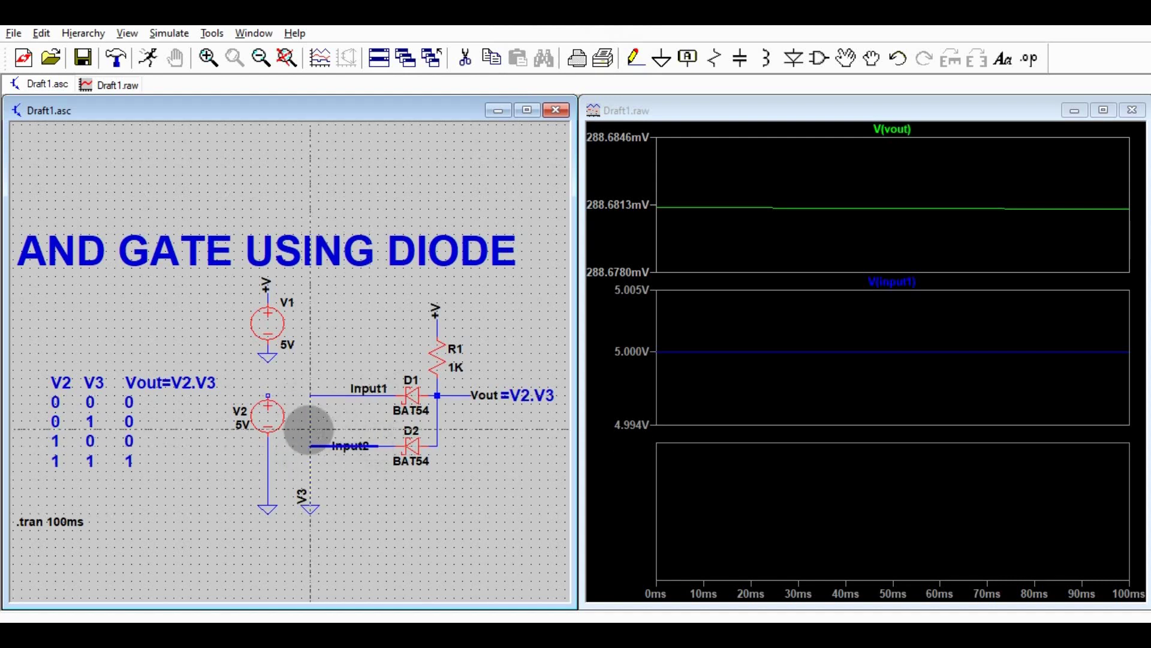
click(301, 445)
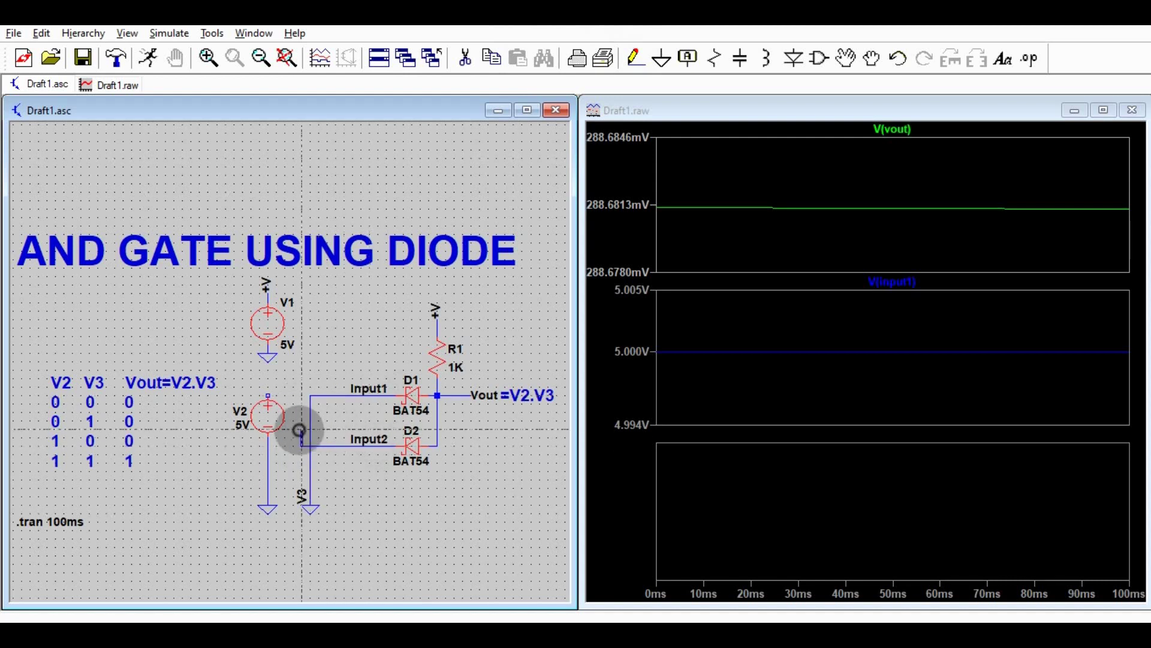
click(268, 379)
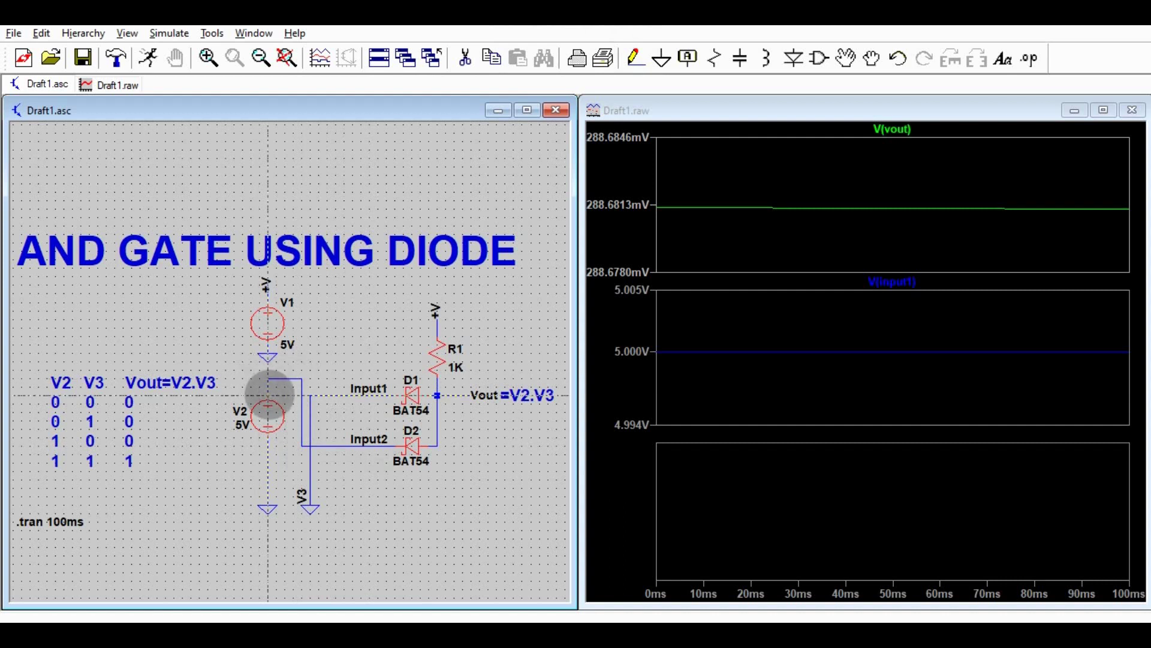
click(270, 393)
Rerun the simulation with Input1 grounded and Input2 high, and plot the Input2 voltage in the middle waveform pane.
click(172, 65)
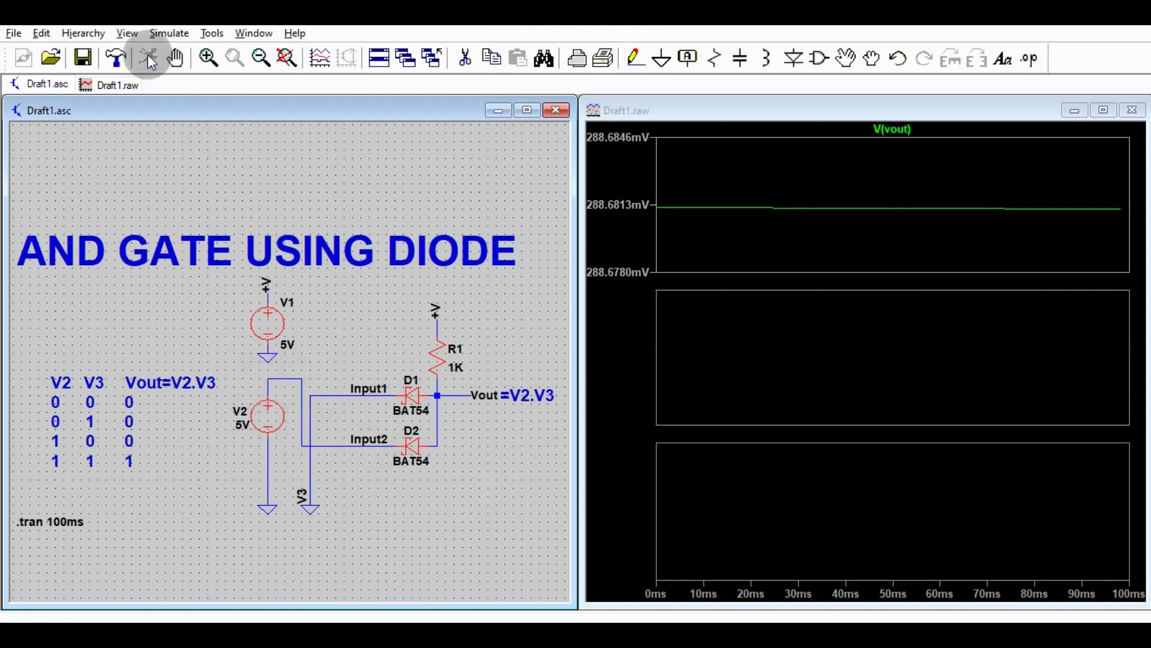
click(206, 143)
click(808, 529)
click(337, 395)
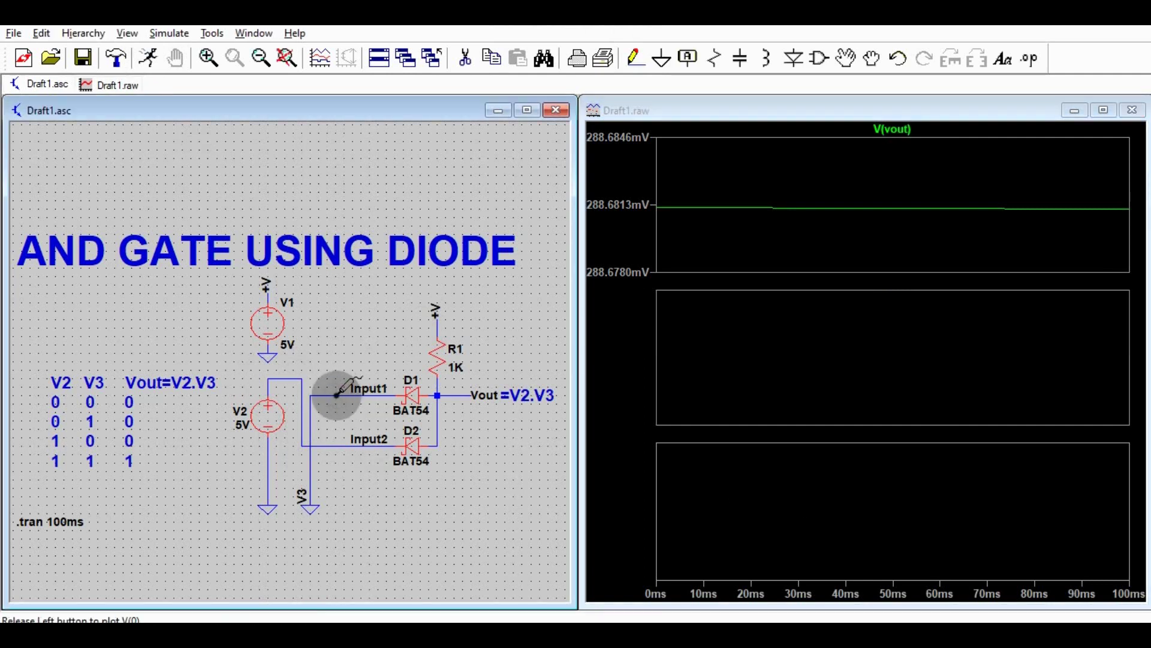
click(750, 364)
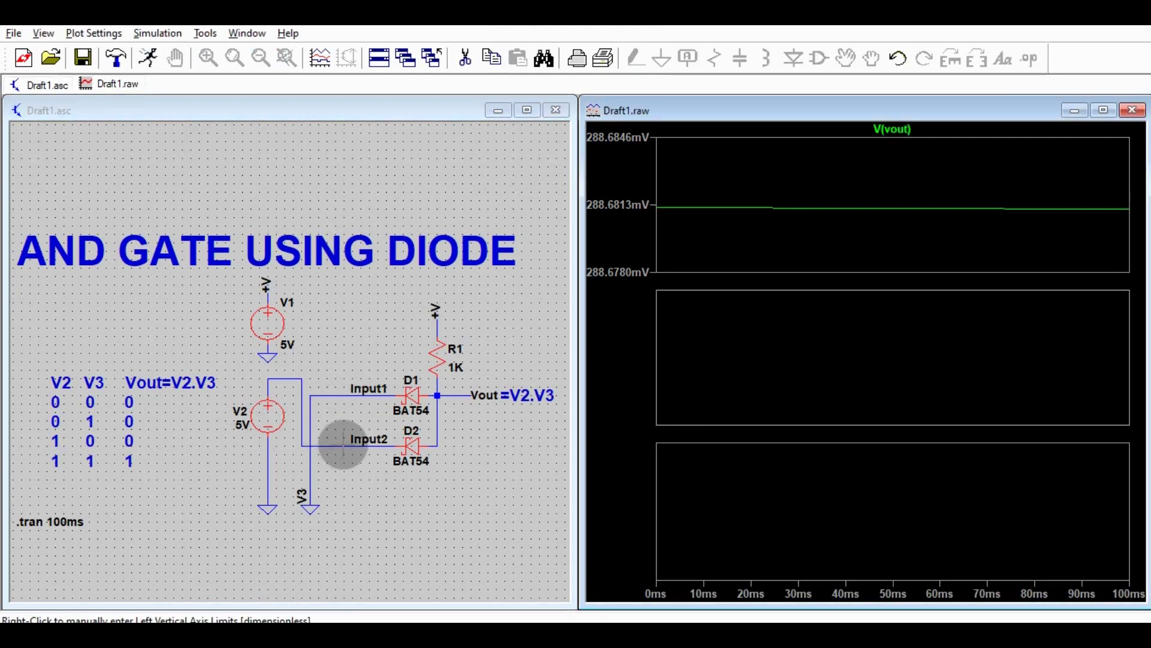
click(343, 444)
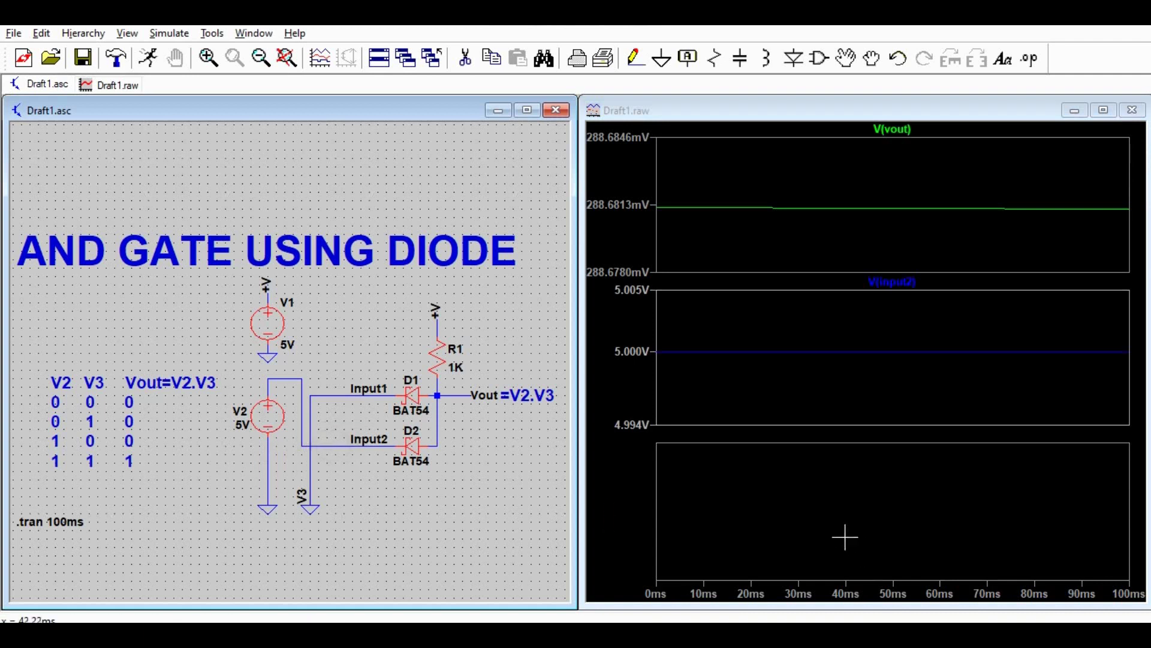
Try to plot the voltage of the grounded Input1 wire in the lower waveform pane.
click(779, 474)
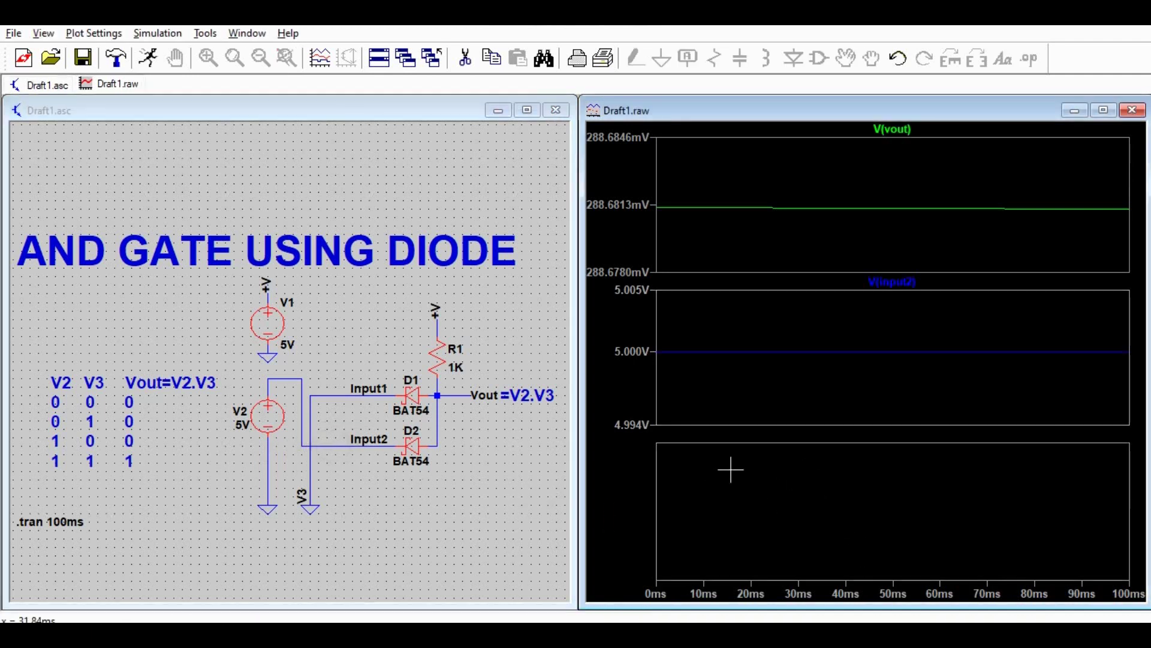
click(344, 395)
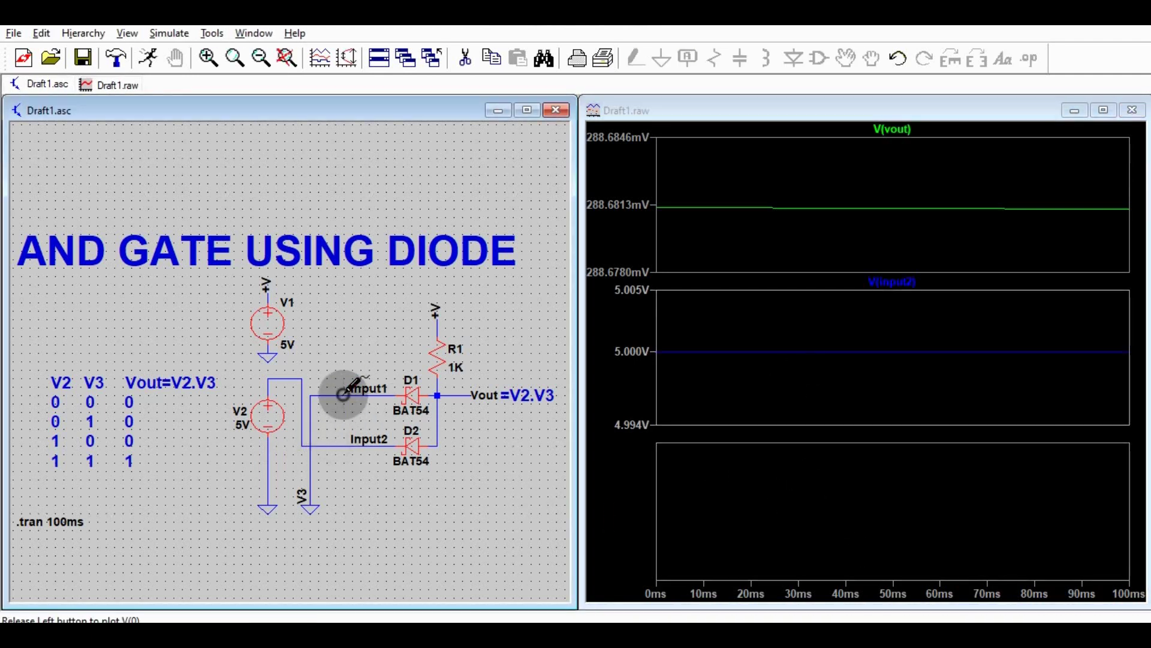
drag(343, 394, 343, 446)
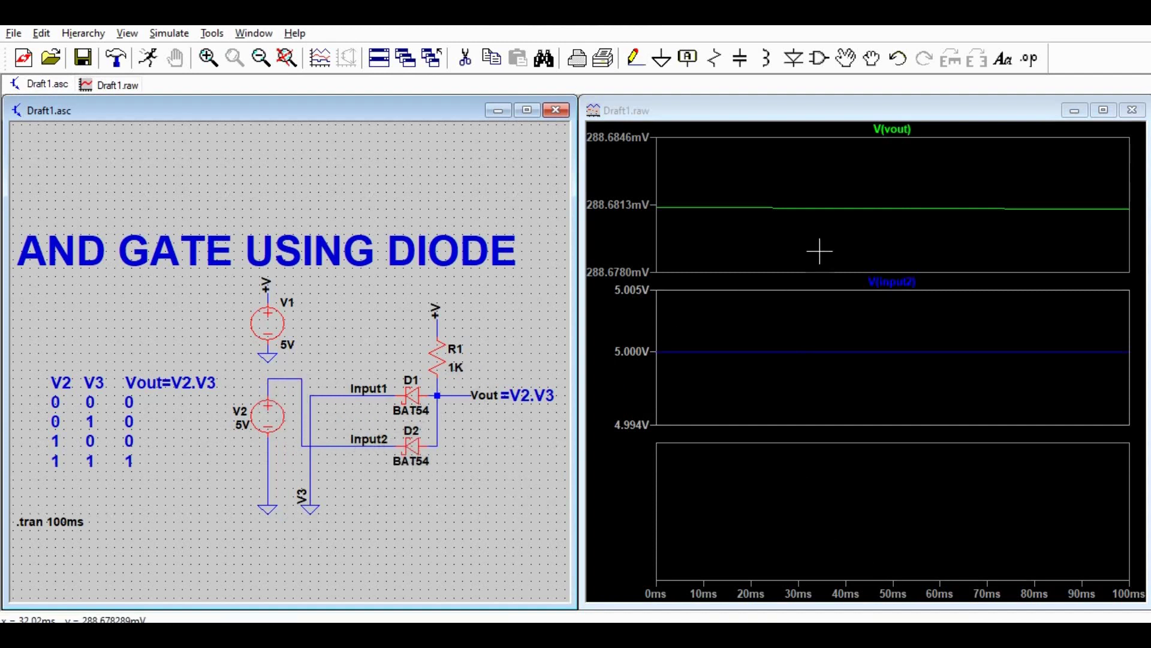
Check the Vout voltage in the middle and upper waveform panes, and plot the Input2 voltage in the middle pane again.
click(457, 394)
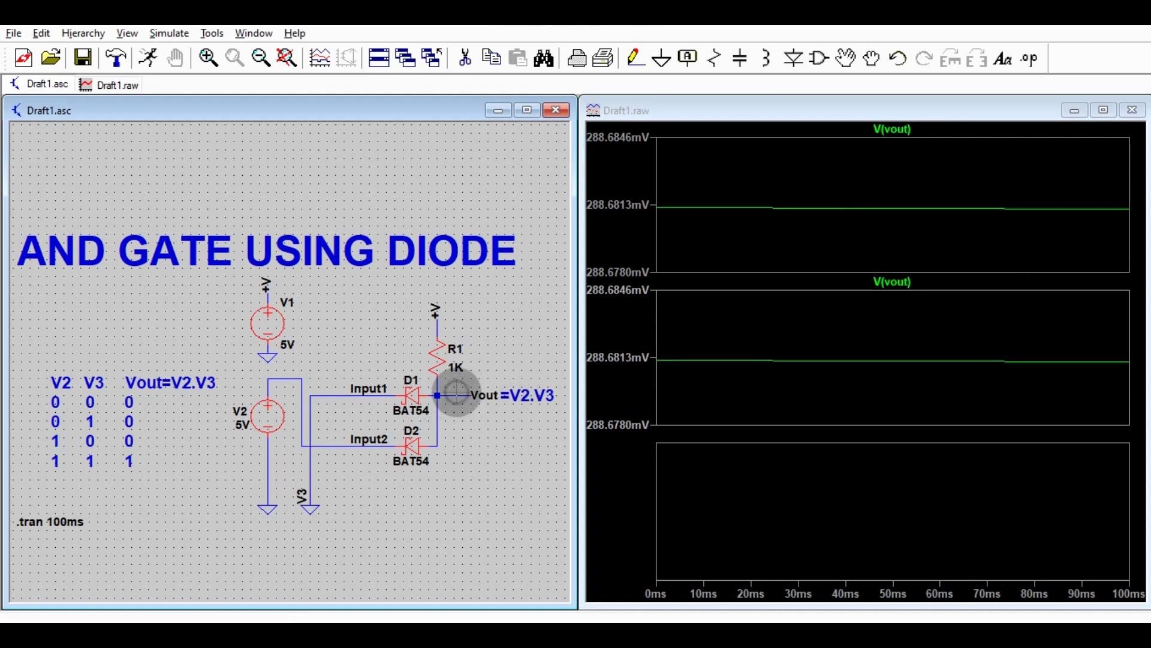
click(882, 223)
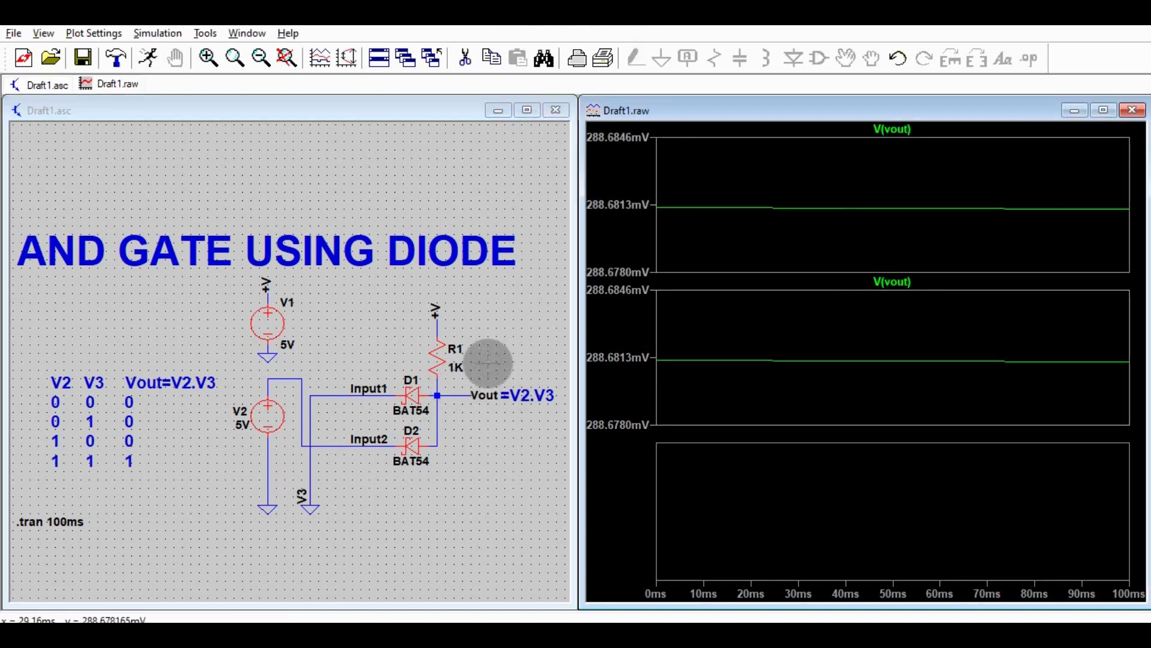
click(463, 392)
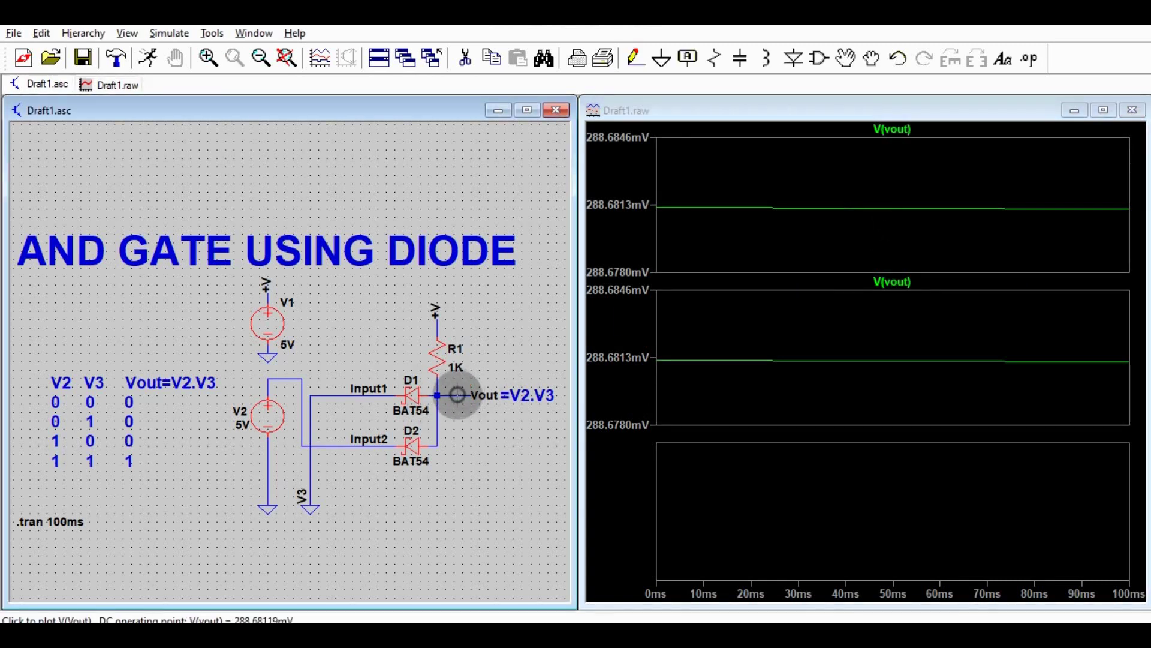
click(733, 342)
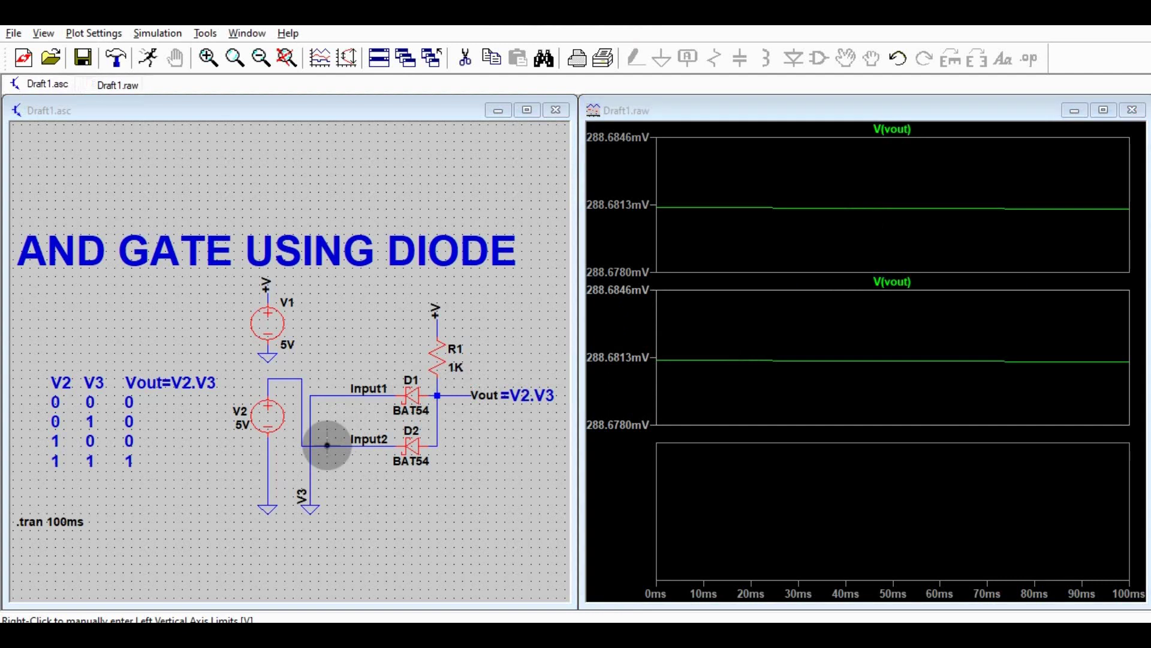
click(327, 445)
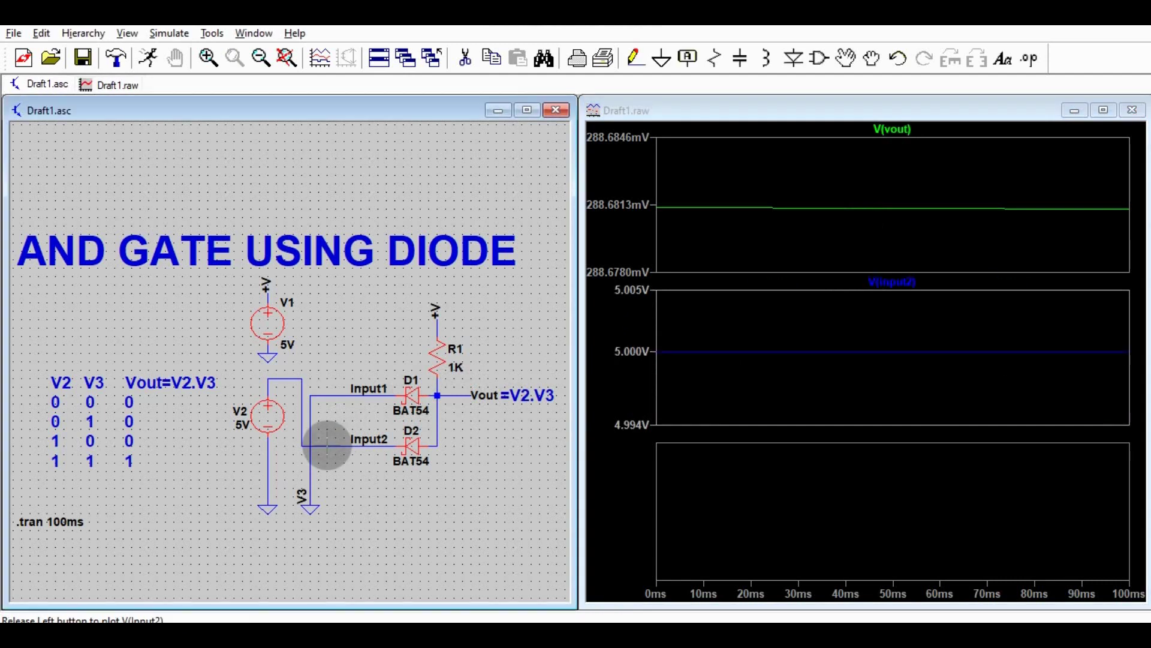
Delete the wires connecting Input2 to V2 and Input1 to the V3 ground terminal.
click(467, 58)
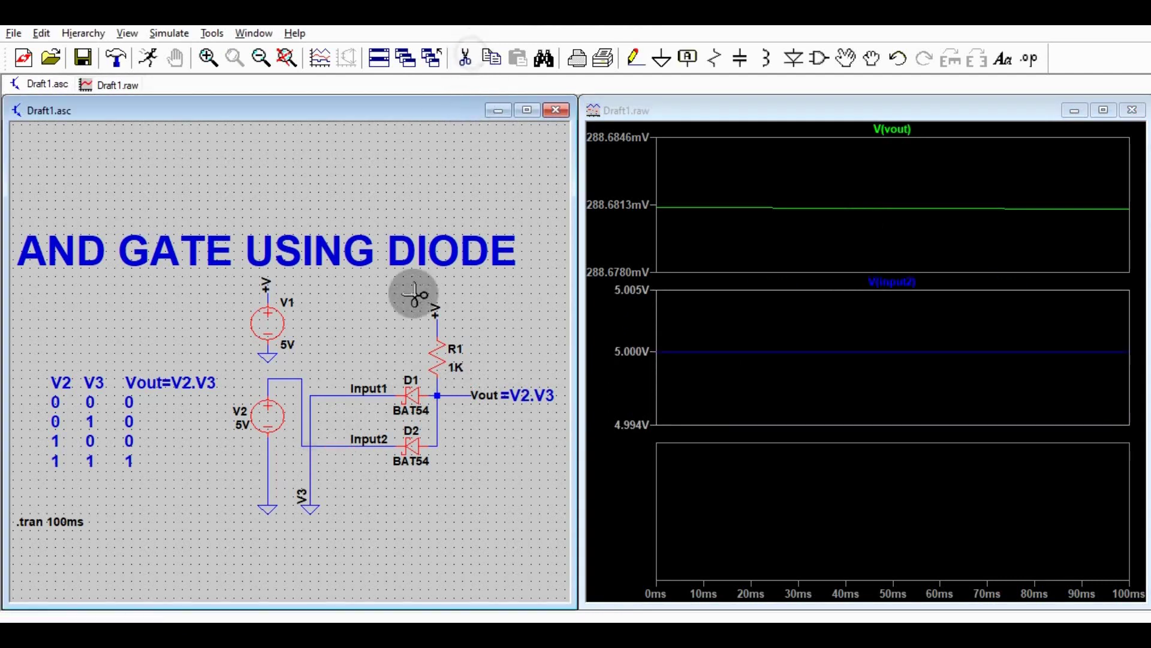
click(301, 419)
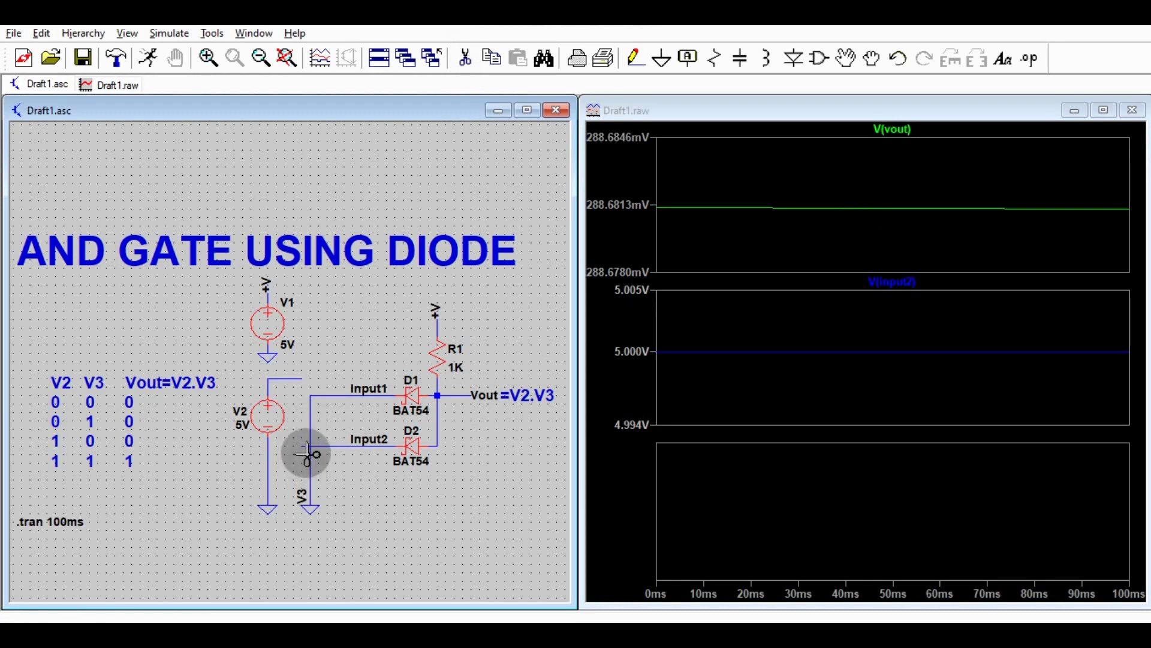
click(308, 446)
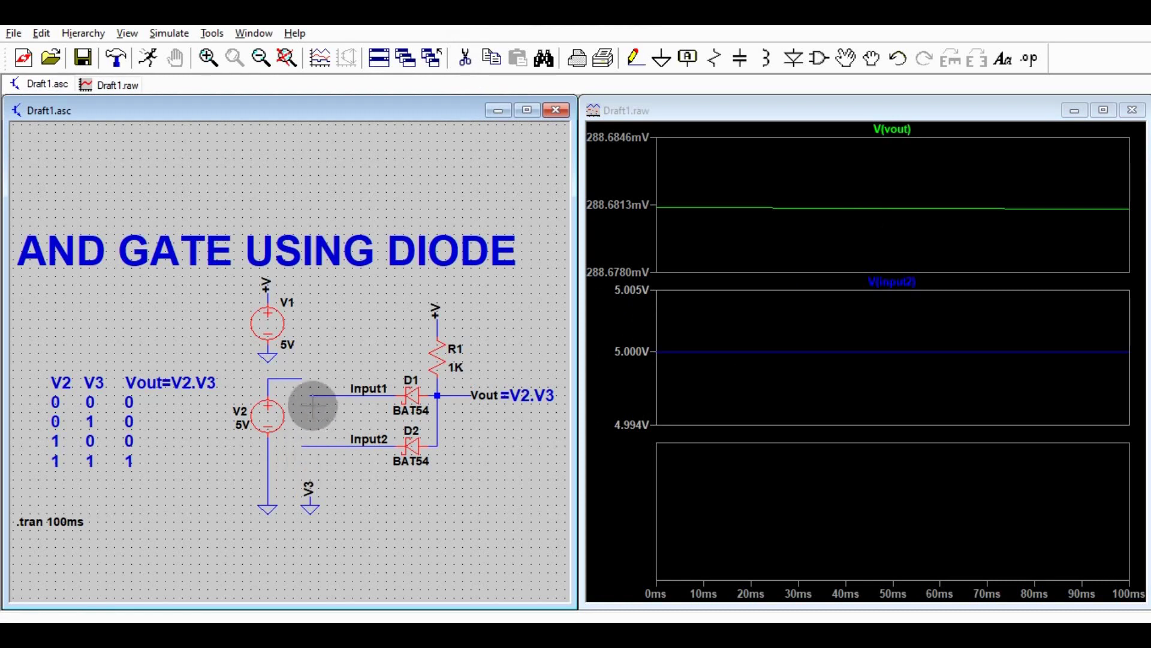
click(466, 57)
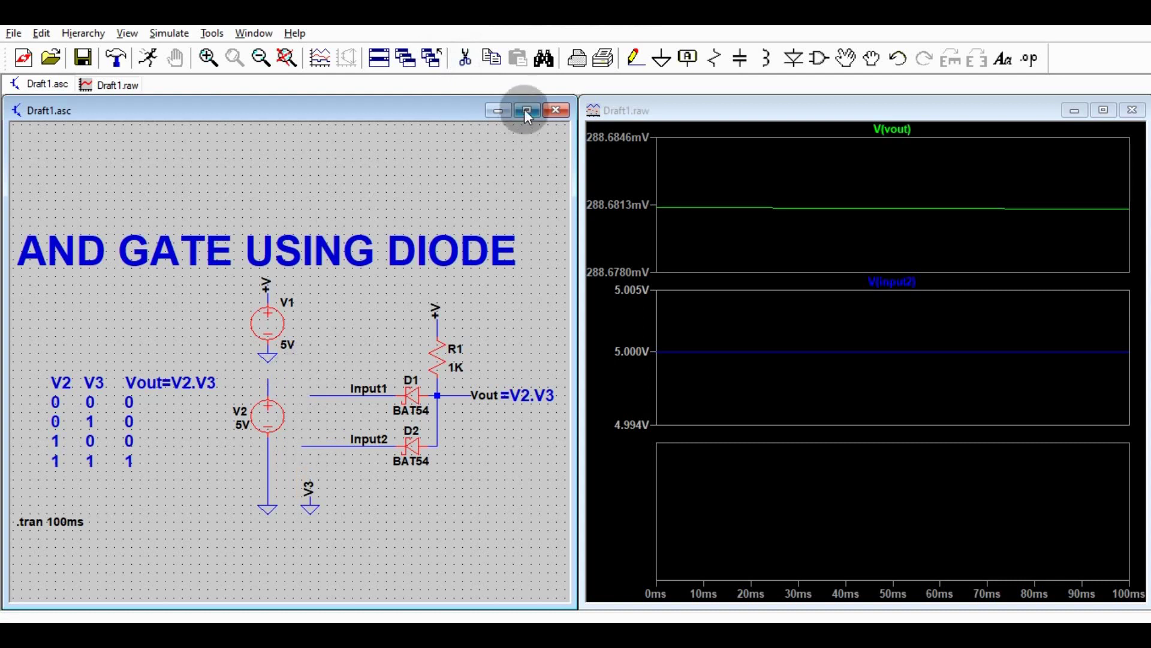
Join Input1 and Input2 with a wire and connect both to the positive terminal of V2.
click(635, 57)
click(303, 447)
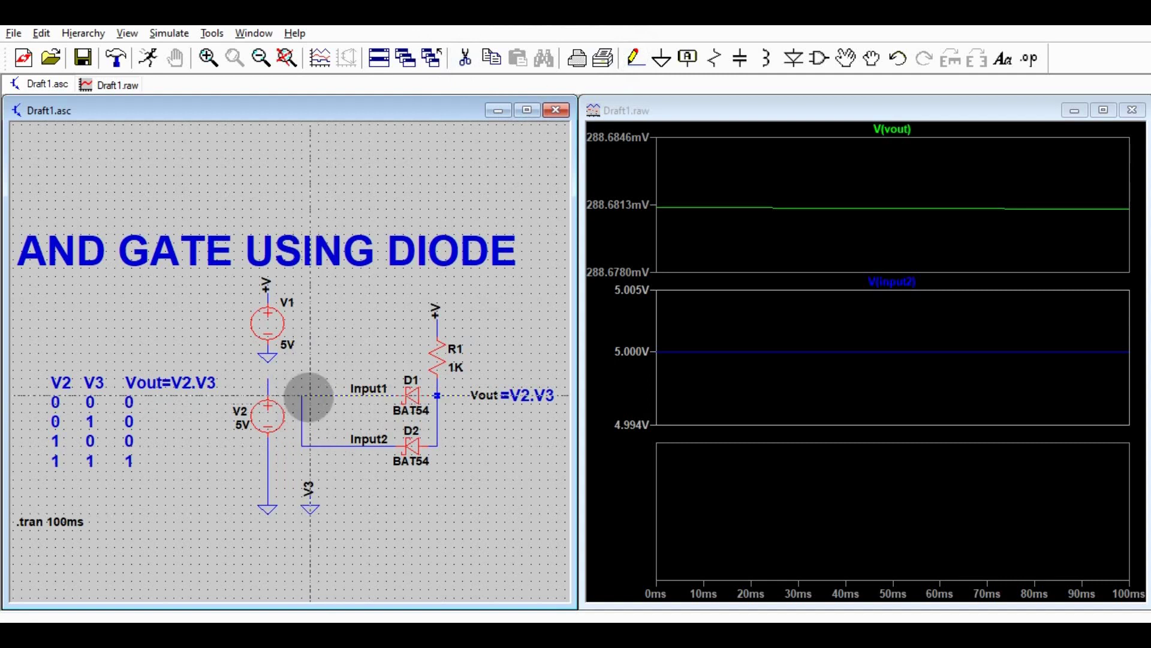
click(302, 395)
click(270, 380)
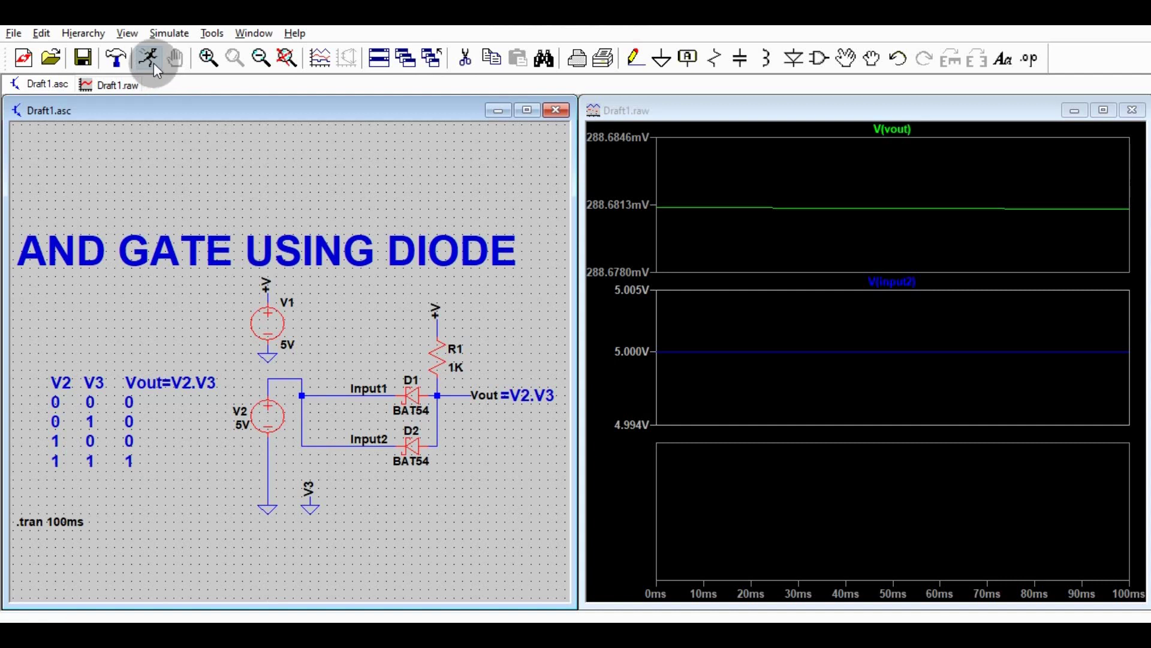
Rerun the simulation and plot the voltage of the joined Input1 wire in the lower waveform pane.
click(789, 514)
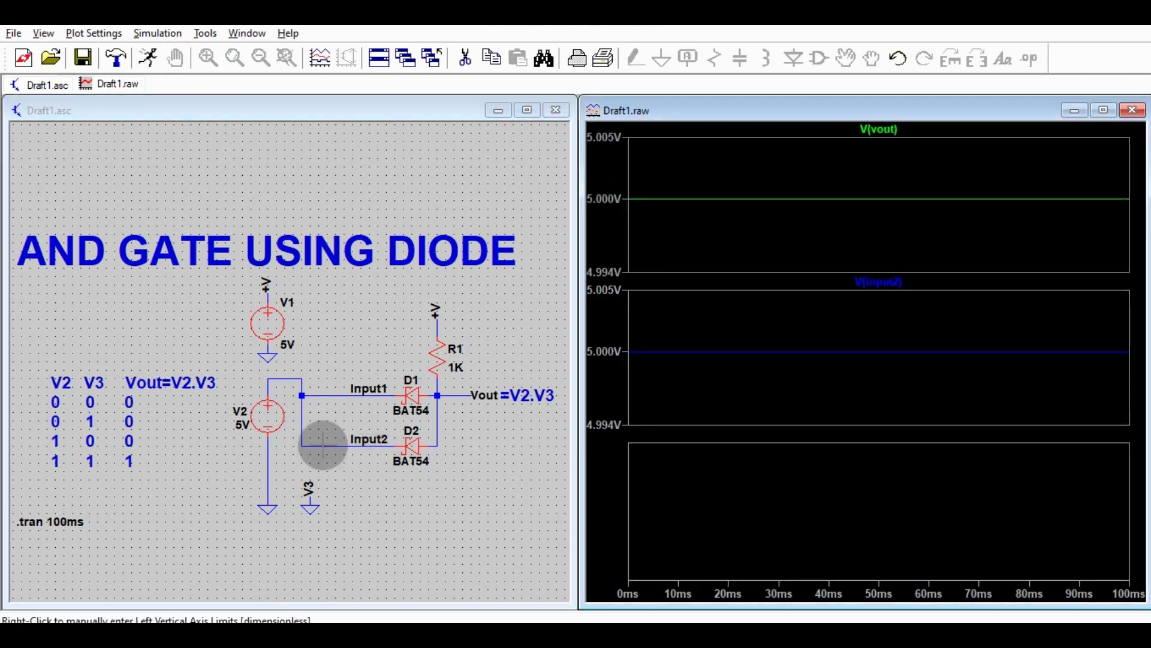
click(329, 395)
click(330, 393)
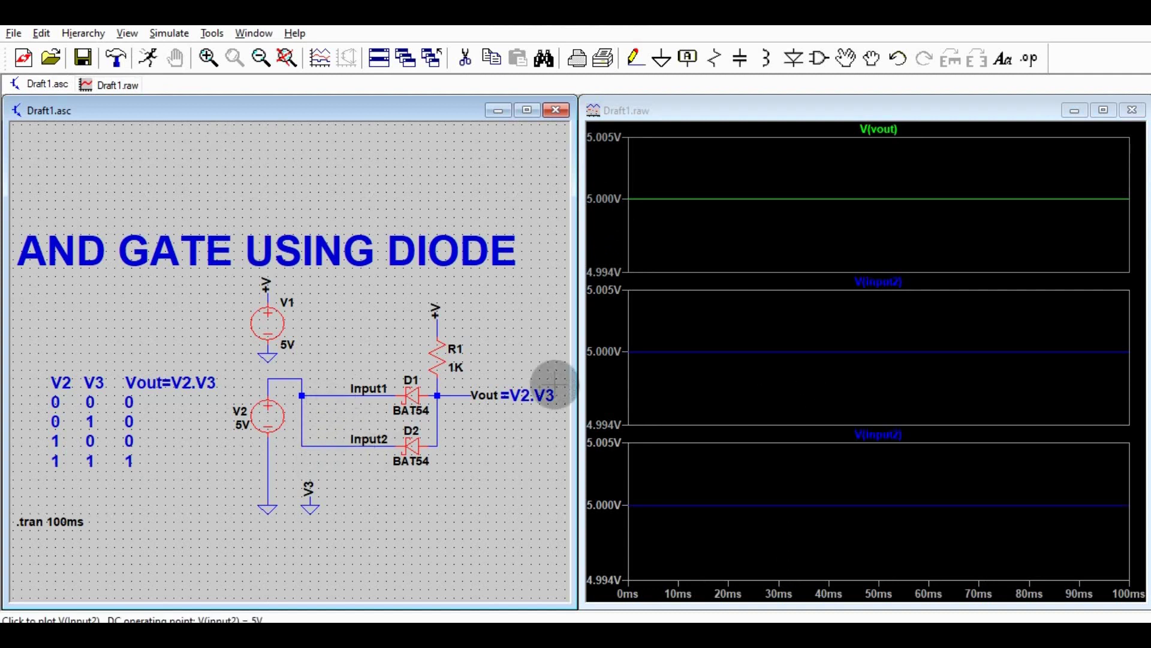
Plot the Input2 voltage in the middle waveform pane and the Vout voltage in the upper pane.
click(603, 420)
click(361, 447)
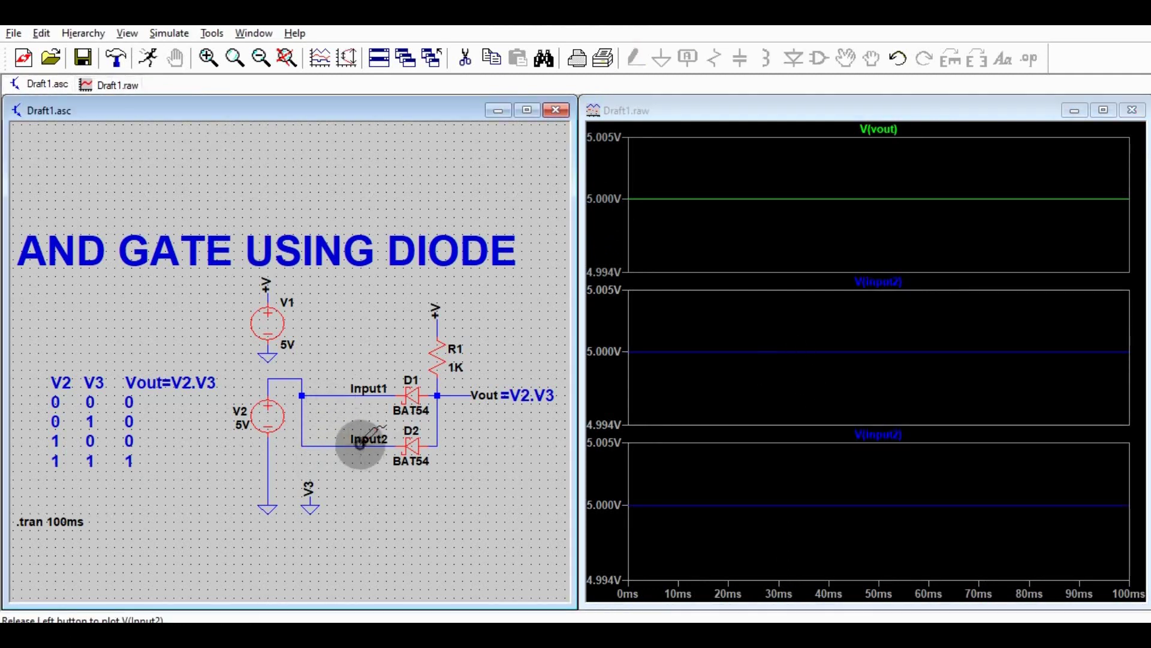
click(699, 224)
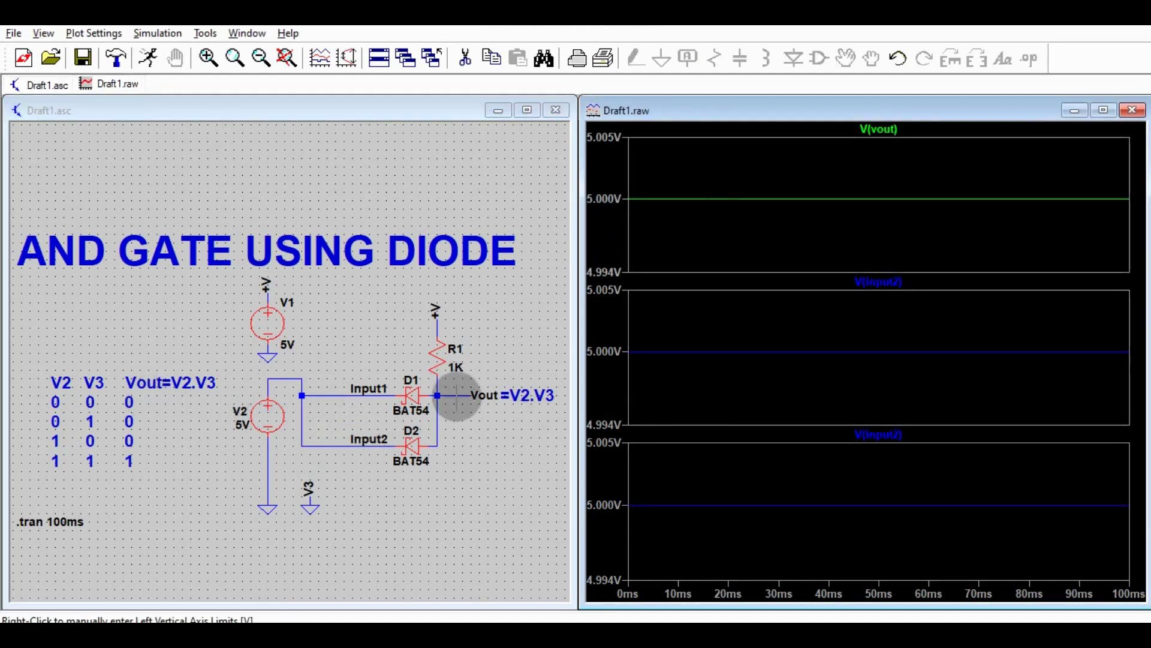
click(453, 395)
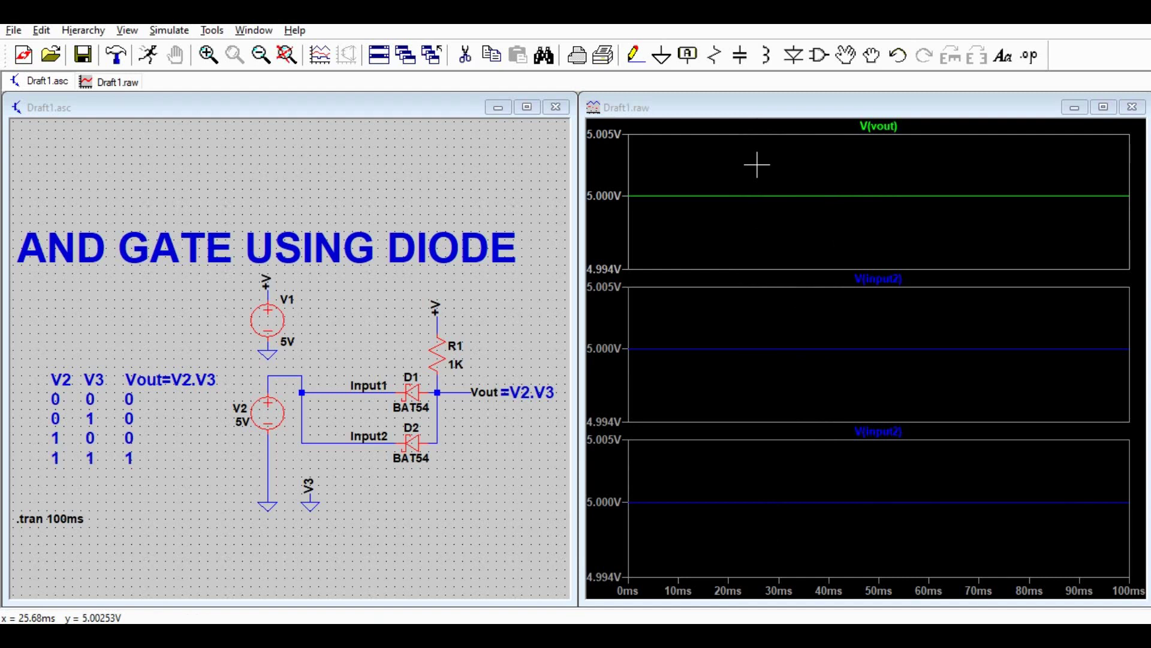
click(360, 420)
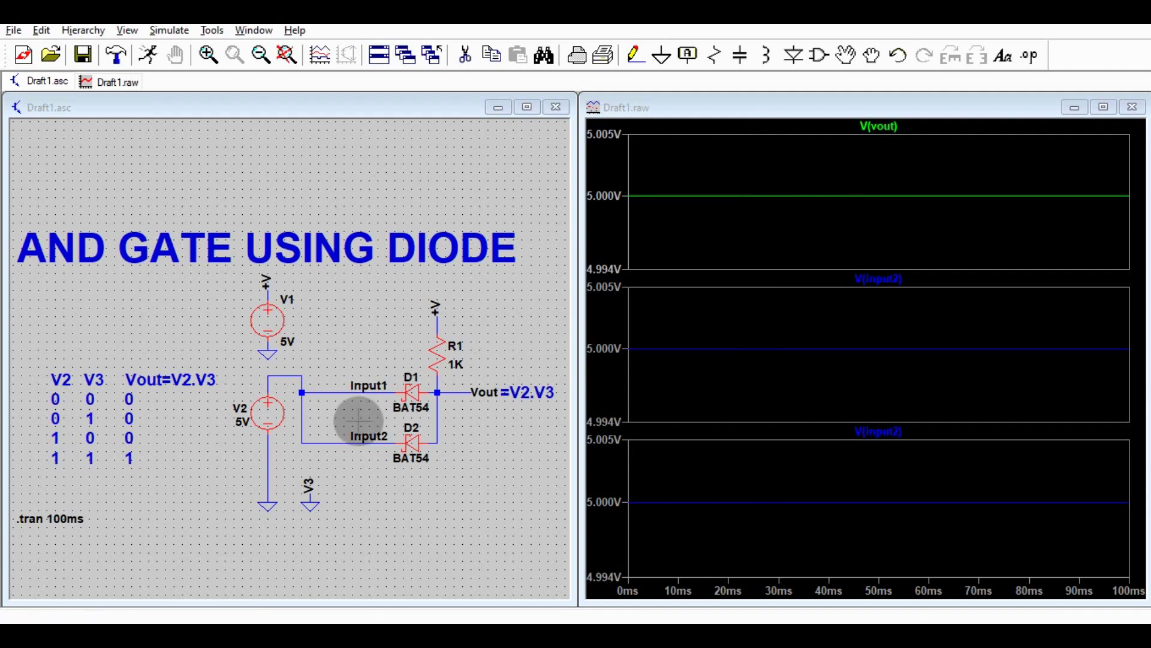